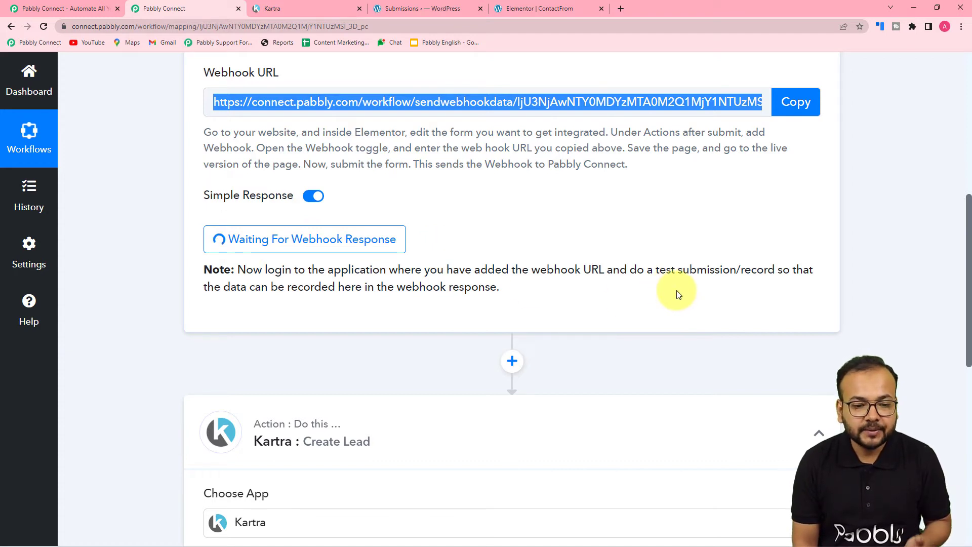
Compare the Elementor form's Webhook URL with the Pabbly Connect workflow's webhook address
{"action": "left_click", "coordinate": [429, 8]}
{"action": "left_click", "coordinate": [536, 8]}
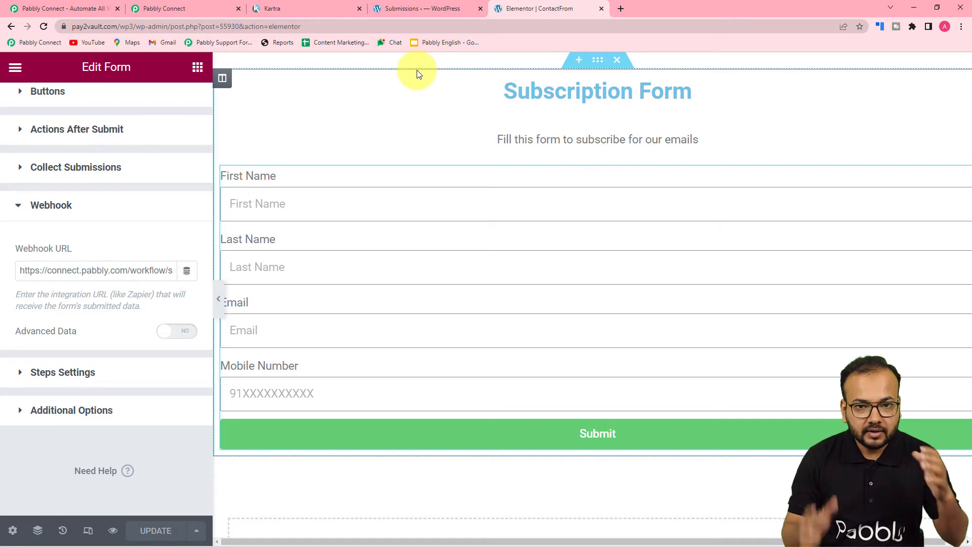
{"action": "left_click", "coordinate": [217, 7]}
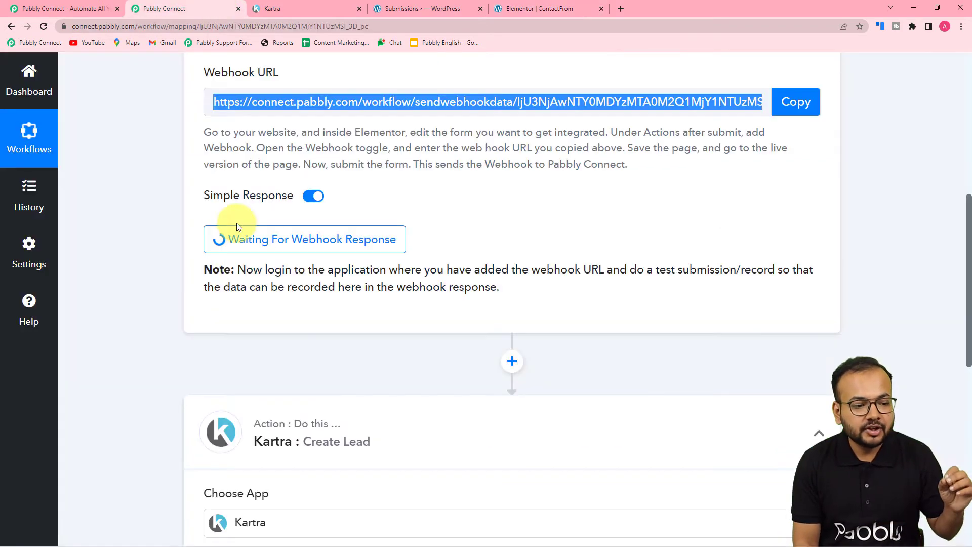
{"action": "left_click", "coordinate": [549, 8]}
Exit the Elementor editor with View Page to open the live Subscription Form
{"action": "scroll", "coordinate": [632, 183], "scroll_direction": "up", "scroll_amount": 2}
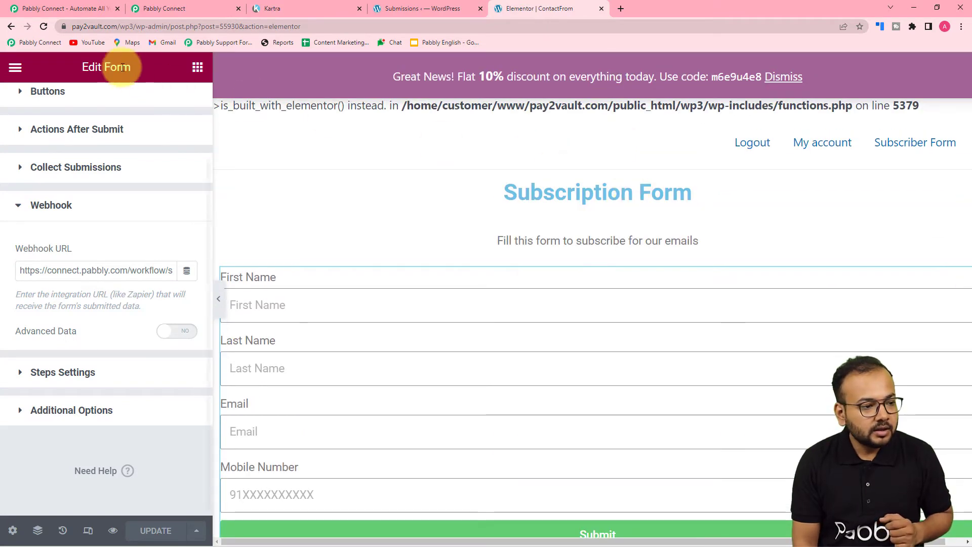
{"action": "left_click", "coordinate": [14, 69]}
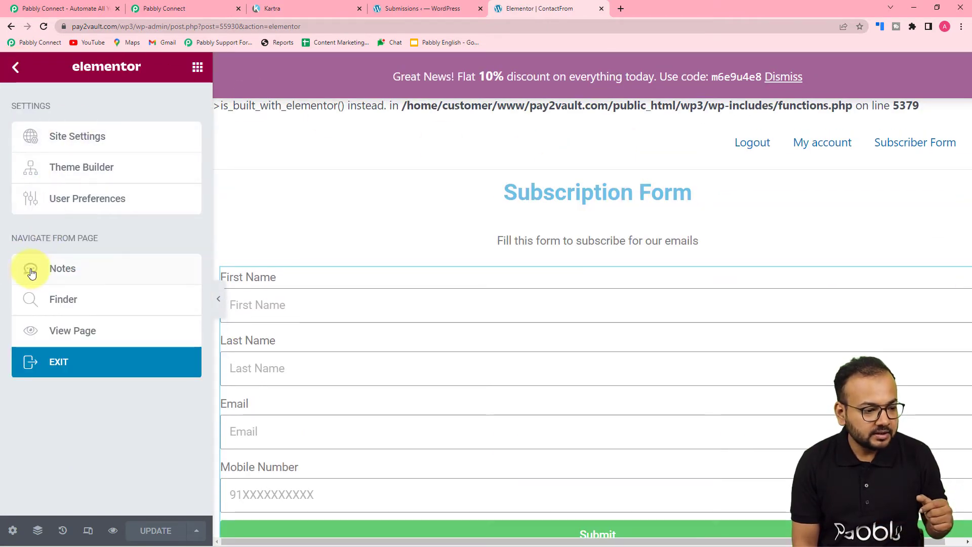
{"action": "left_click", "coordinate": [91, 338]}
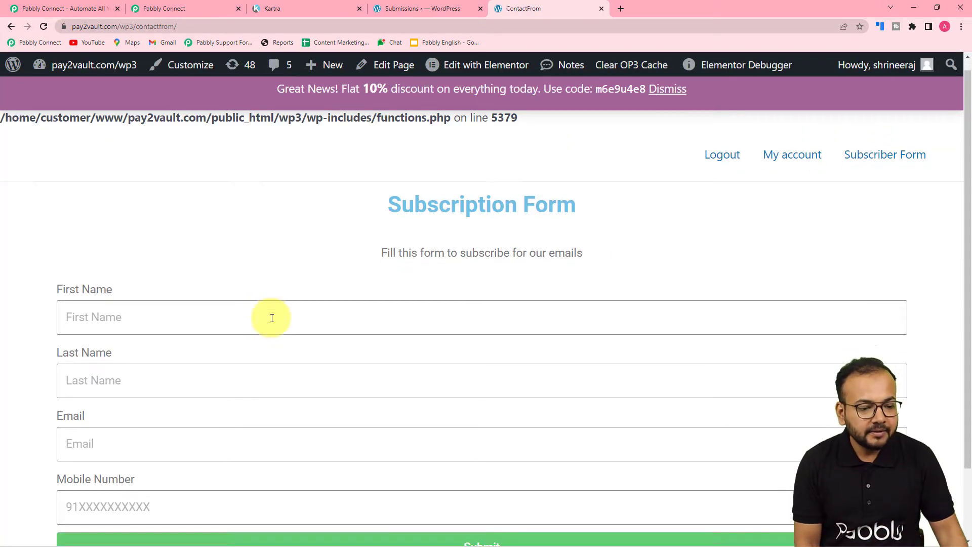
Fill in a test first name, last name, e-mail and mobile number, then submit the Subscription Form
{"action": "left_click", "coordinate": [199, 233]}
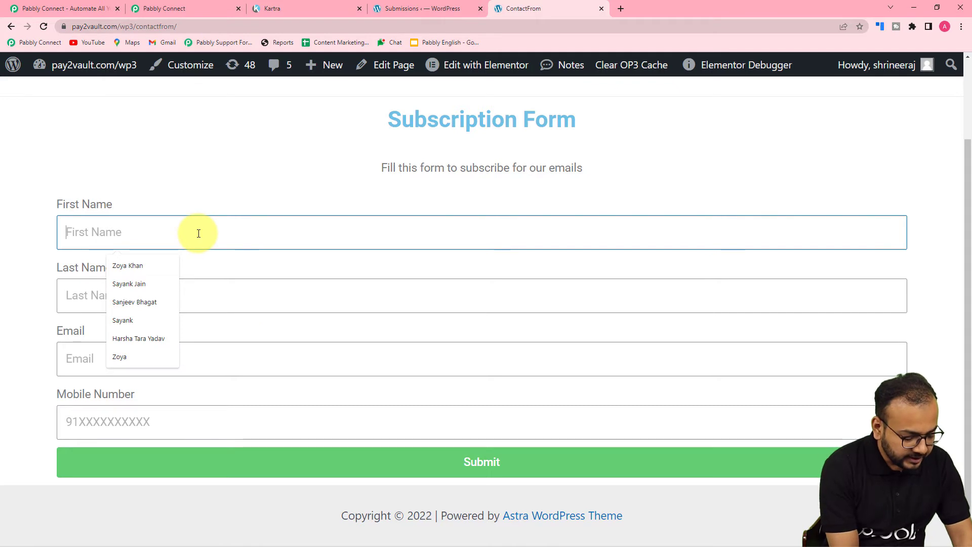
{"action": "type", "text": "Demo"}
{"action": "left_click", "coordinate": [207, 291]}
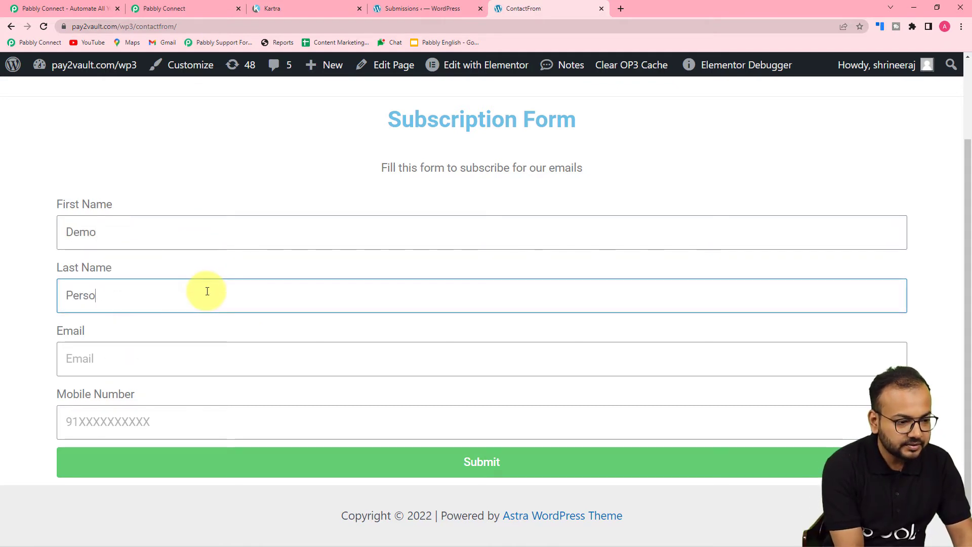
{"action": "left_click", "coordinate": [83, 355]}
{"action": "type", "text": "de"}
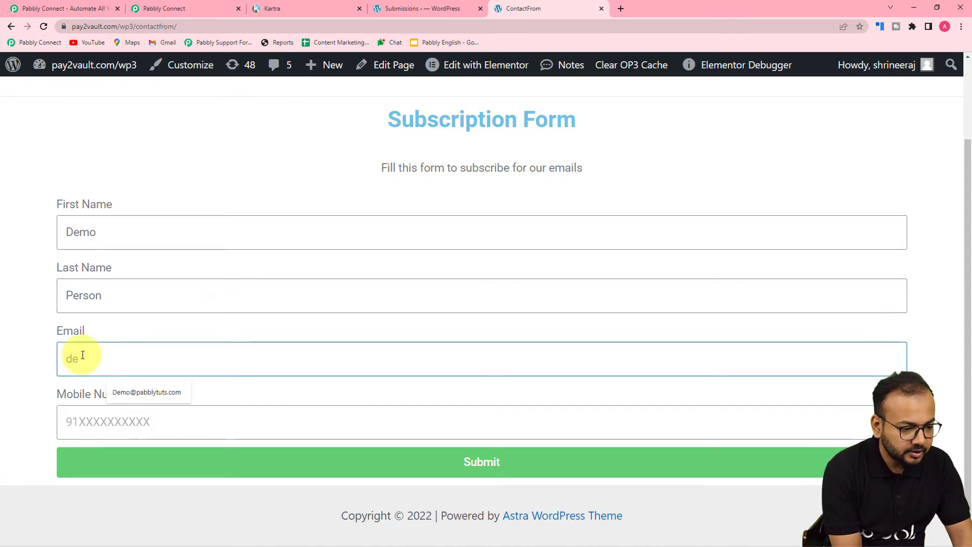
{"action": "left_click", "coordinate": [121, 394]}
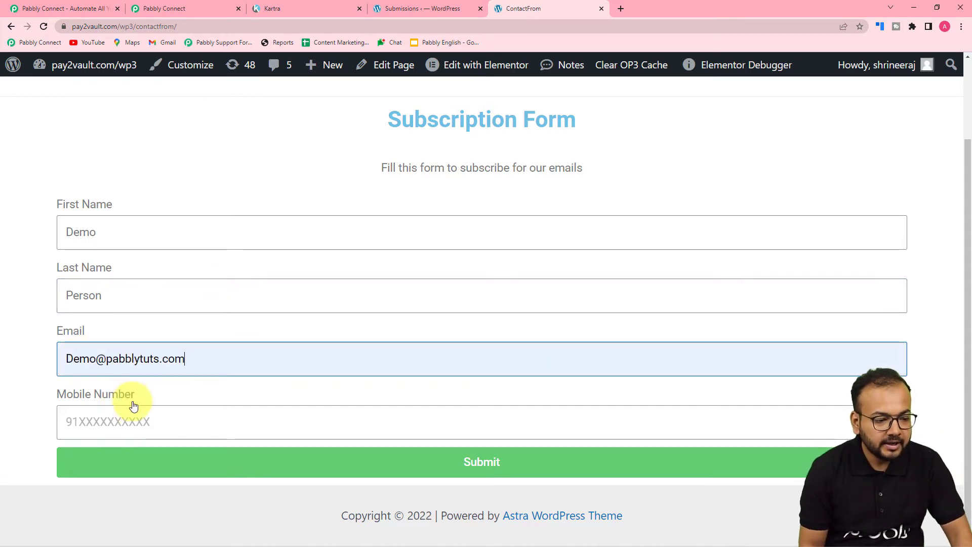
{"action": "left_click", "coordinate": [136, 415]}
{"action": "type", "text": "900"}
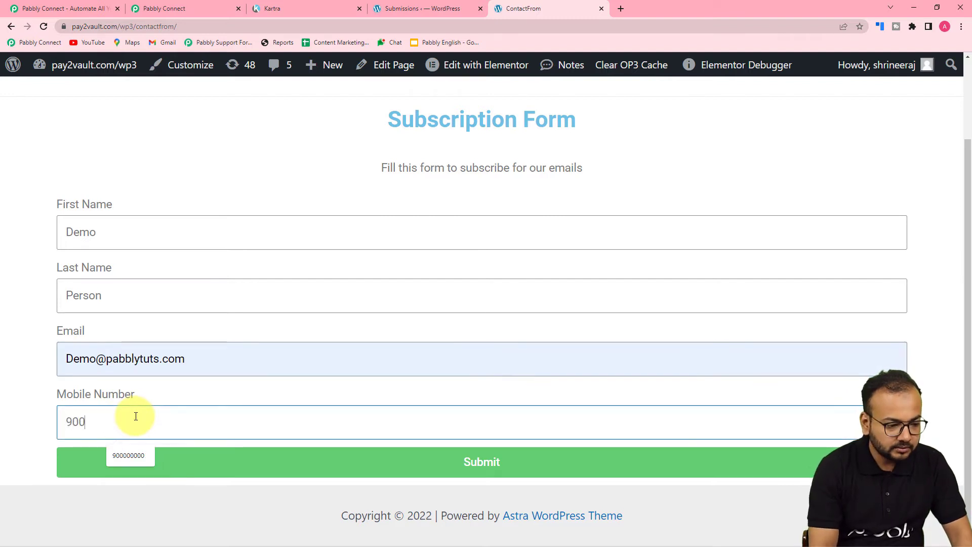
{"action": "type", "text": "000000"}
{"action": "left_click", "coordinate": [43, 404]}
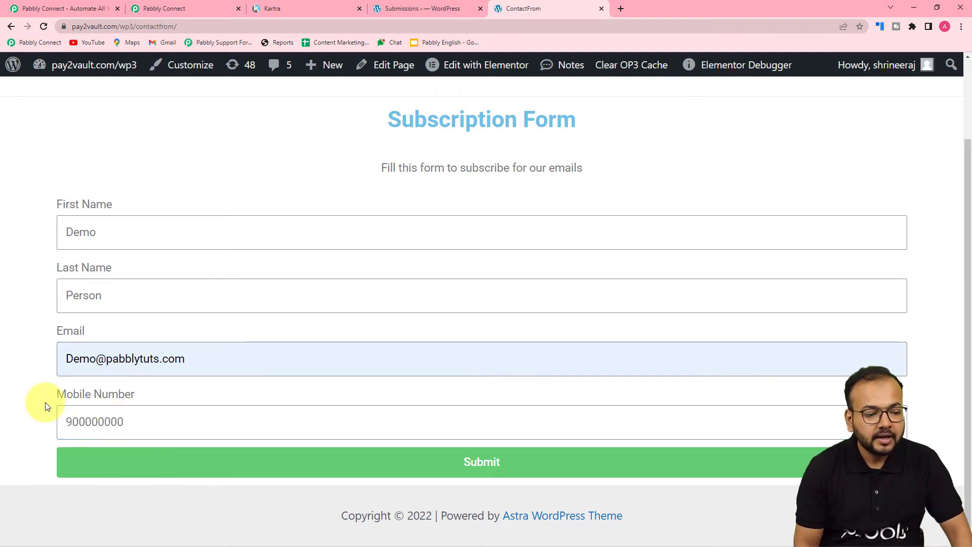
{"action": "left_click", "coordinate": [597, 451]}
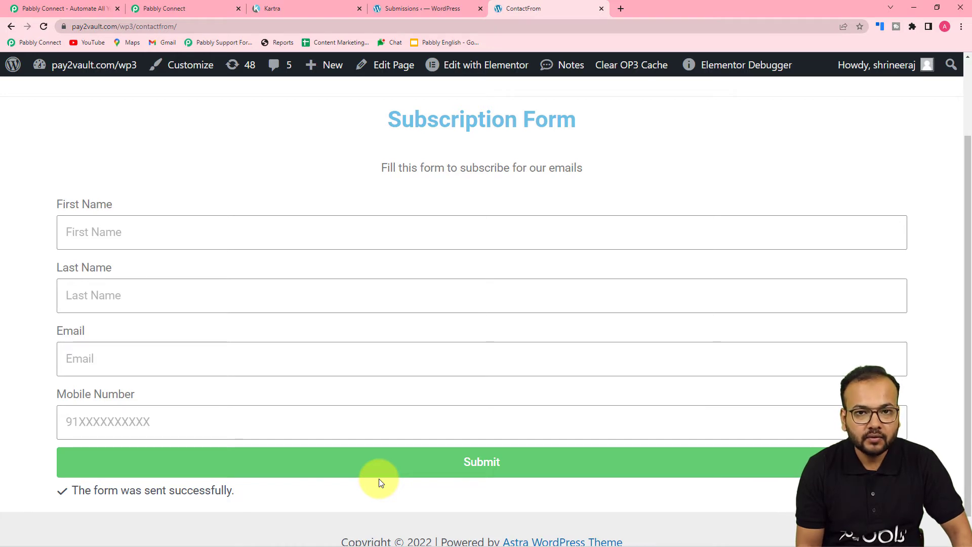
Review the webhook's received first name, last name, email, mobile number, form ID and form name
{"action": "left_click", "coordinate": [162, 9]}
{"action": "scroll", "coordinate": [180, 354], "scroll_direction": "down", "scroll_amount": 2}
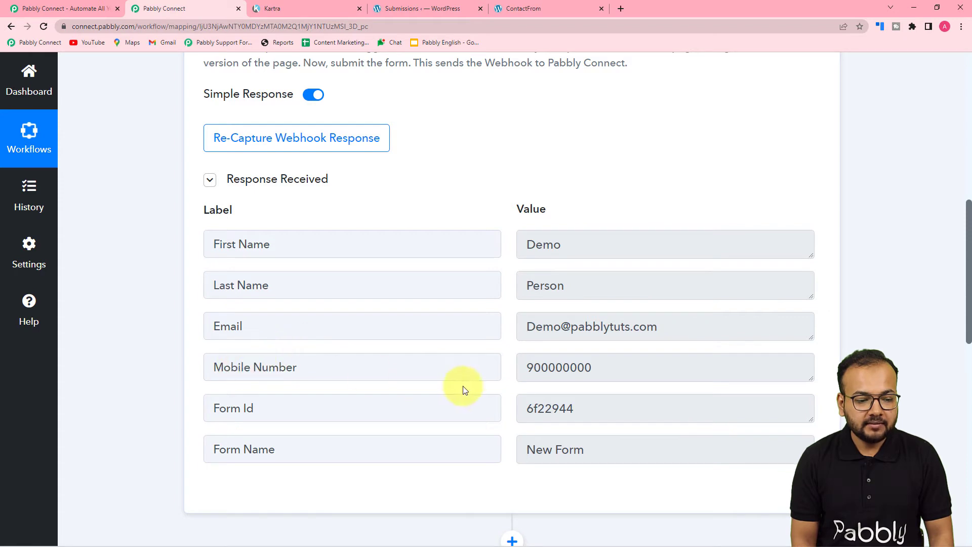
{"action": "scroll", "coordinate": [358, 401], "scroll_direction": "down", "scroll_amount": 3}
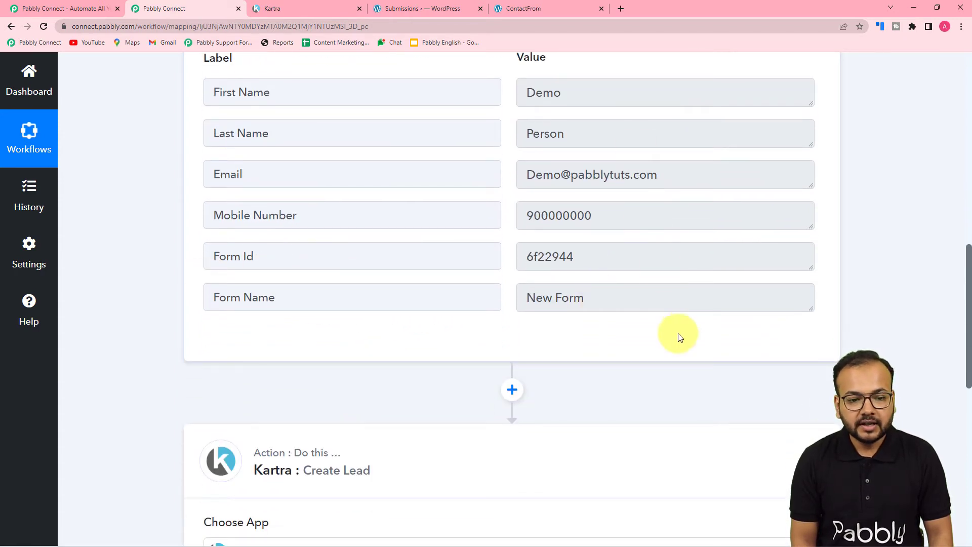
{"action": "scroll", "coordinate": [680, 349], "scroll_direction": "down", "scroll_amount": 7}
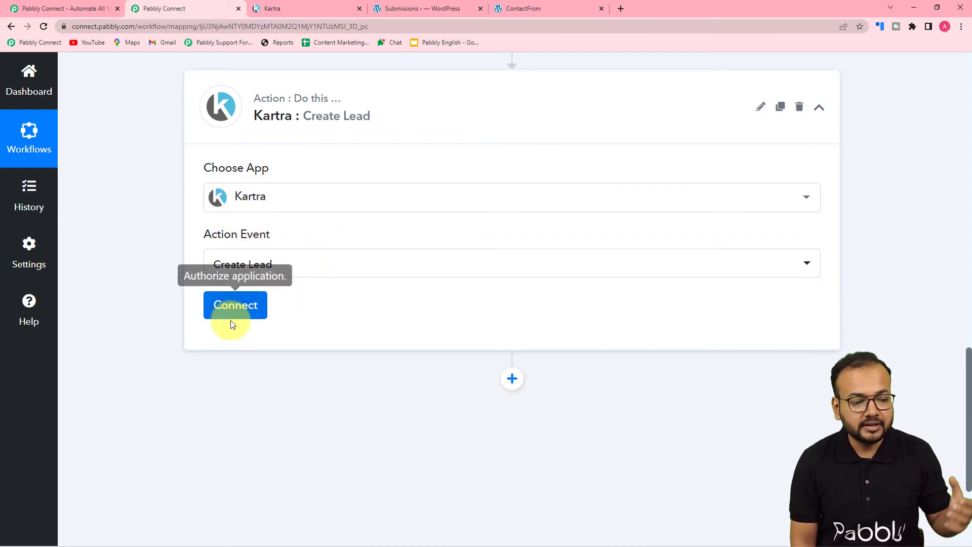
Add a new Kartra connection and open Kartra's My API key page in a new tab
{"action": "left_click", "coordinate": [234, 304]}
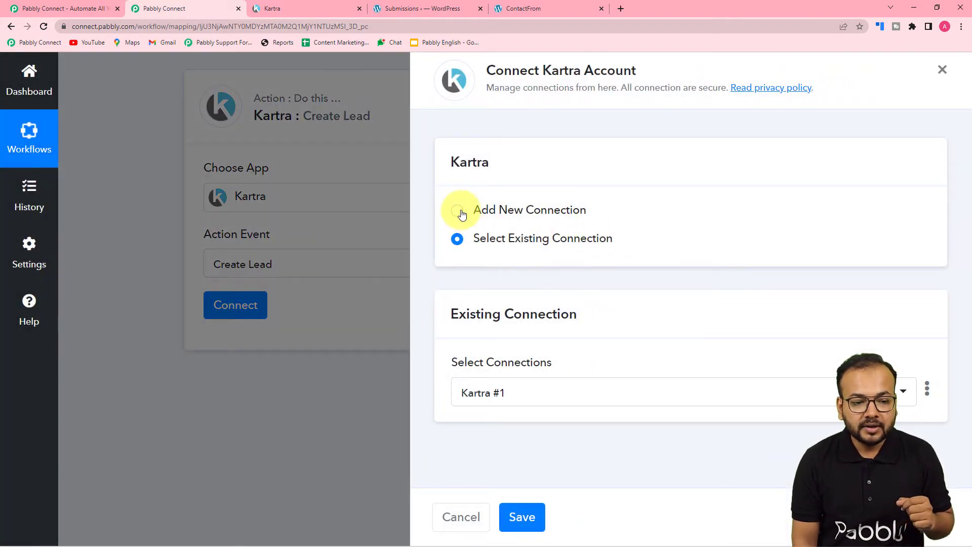
{"action": "left_click", "coordinate": [458, 212]}
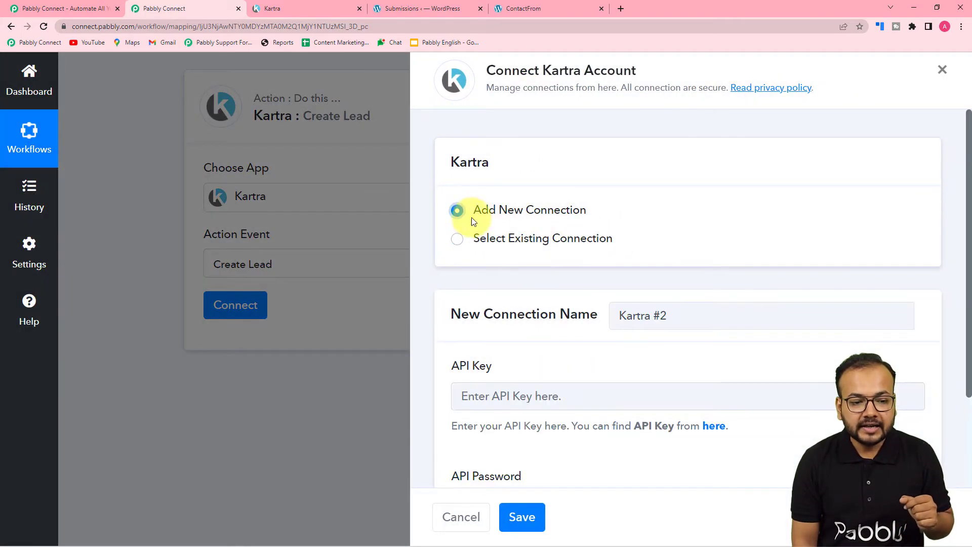
{"action": "scroll", "coordinate": [542, 195], "scroll_direction": "down", "scroll_amount": 2}
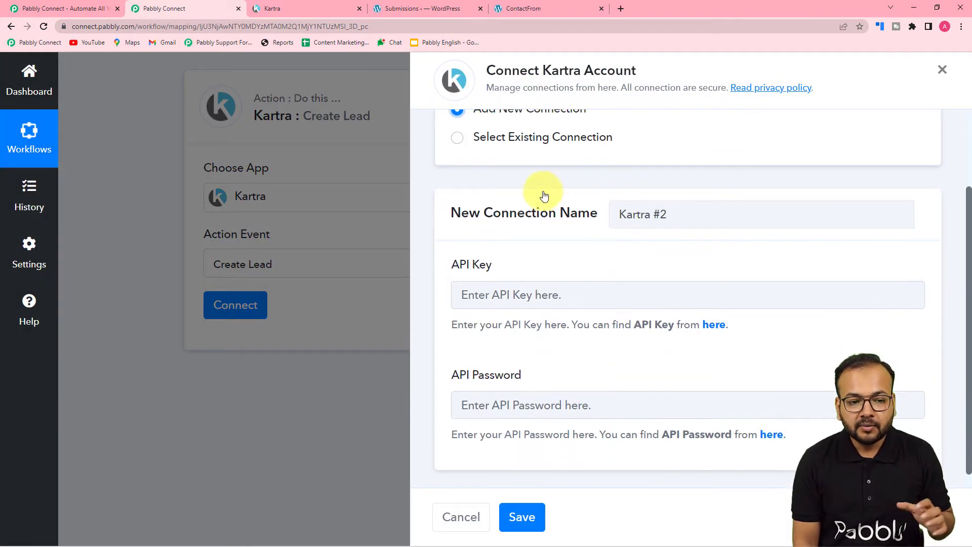
{"action": "scroll", "coordinate": [542, 245], "scroll_direction": "up", "scroll_amount": 1}
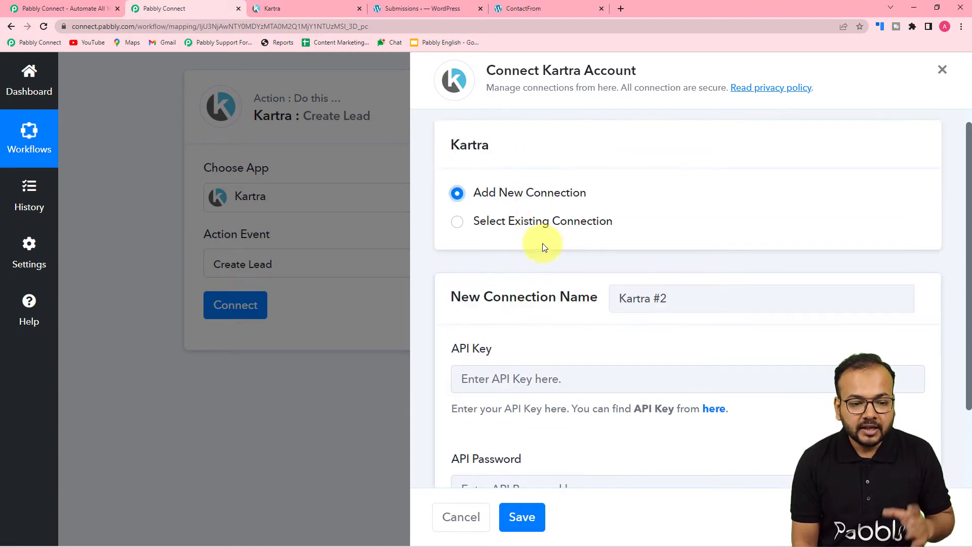
{"action": "scroll", "coordinate": [542, 245], "scroll_direction": "down", "scroll_amount": 1}
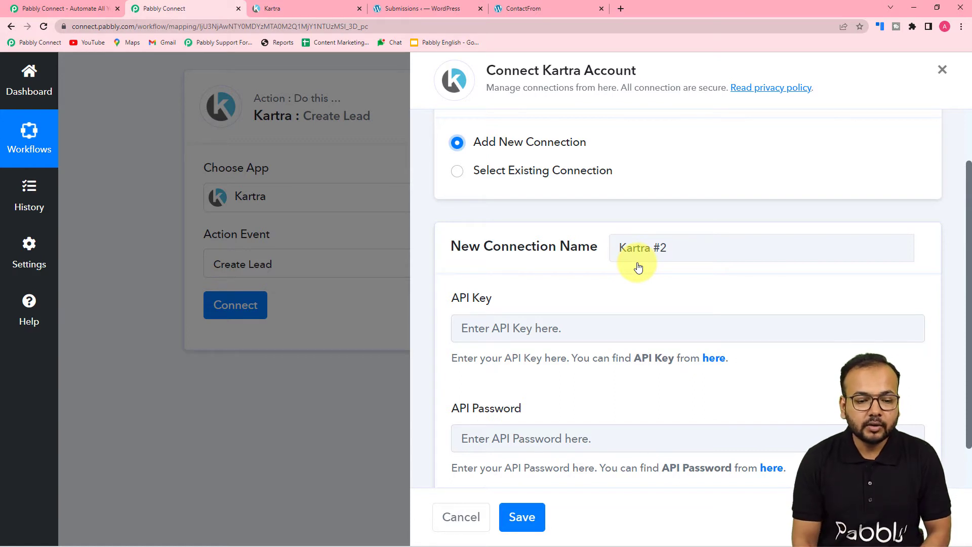
{"action": "scroll", "coordinate": [638, 268], "scroll_direction": "down", "scroll_amount": 1}
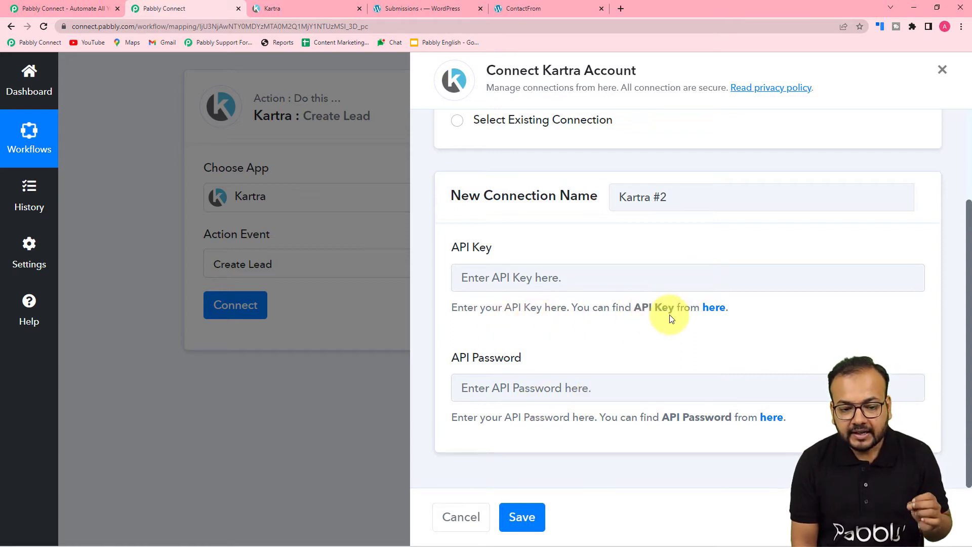
{"action": "left_click", "coordinate": [712, 308]}
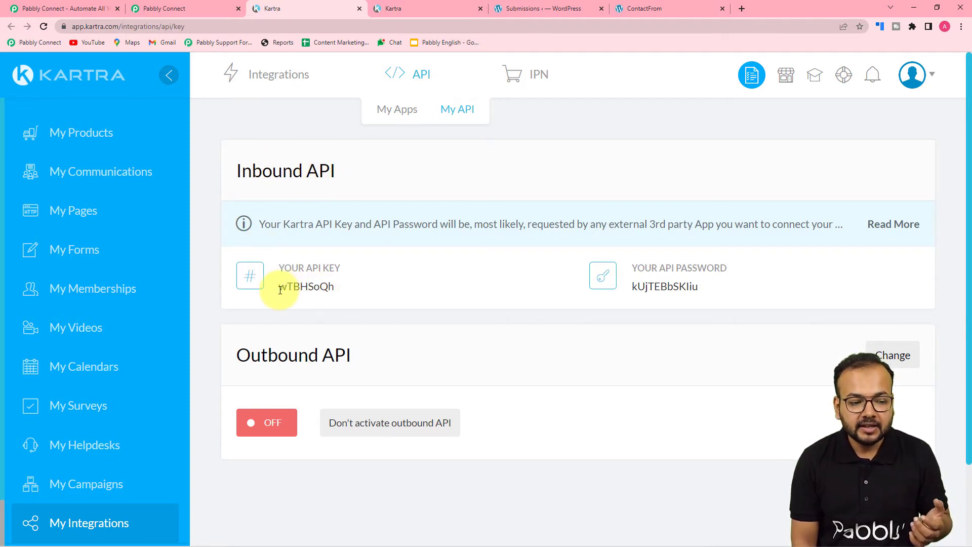
Copy the Kartra API key into the connection's API Key field
{"action": "left_click_drag", "start_coordinate": [280, 290], "coordinate": [334, 292]}
{"action": "key", "text": "ctrl+c"}
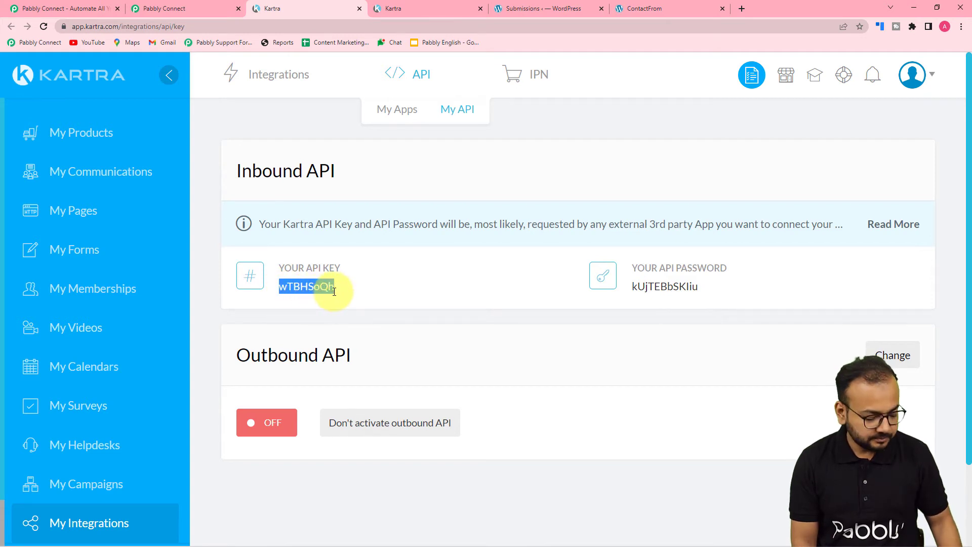
{"action": "left_click", "coordinate": [169, 8]}
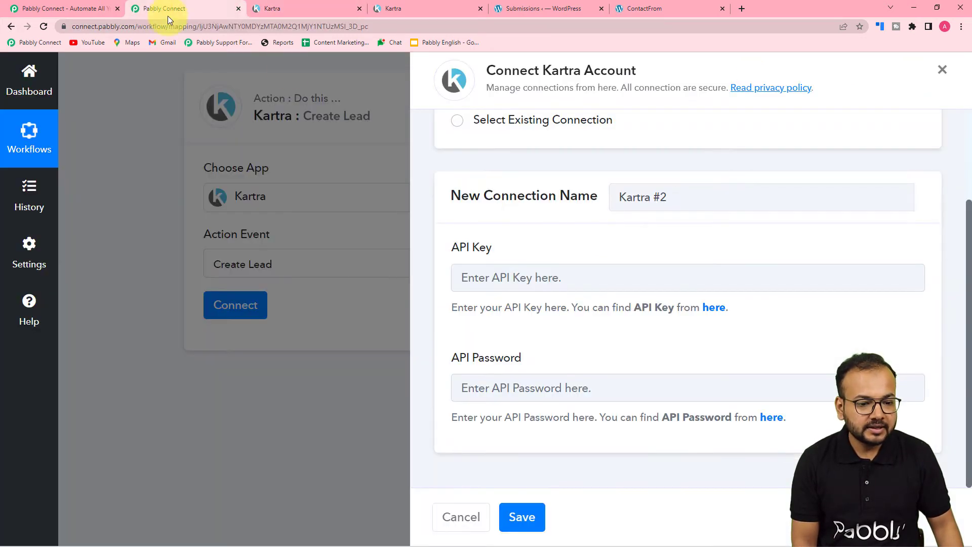
{"action": "right_click", "coordinate": [504, 287]}
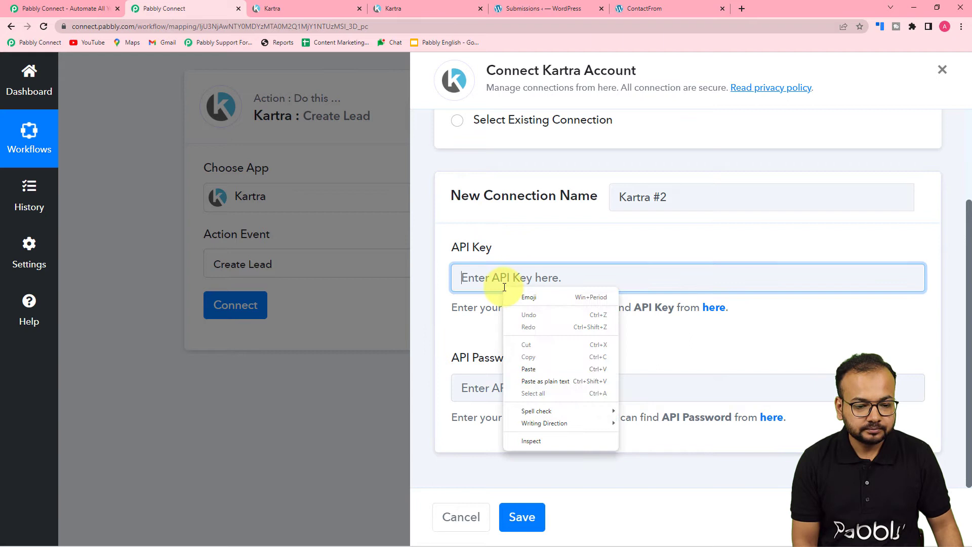
{"action": "left_click", "coordinate": [525, 369]}
Copy the Kartra API password into the API Password field and save the connection
{"action": "left_click", "coordinate": [324, 8]}
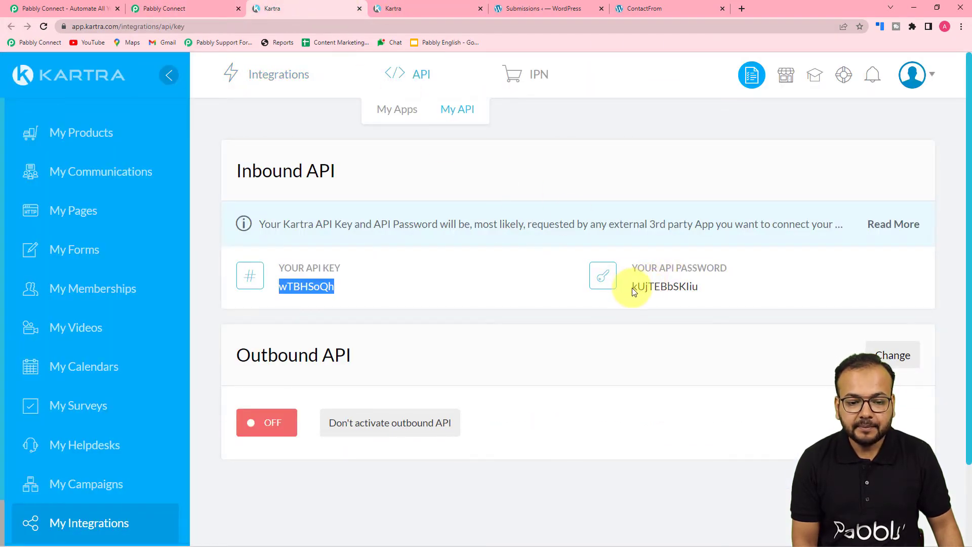
{"action": "left_click_drag", "start_coordinate": [632, 287], "coordinate": [686, 288]}
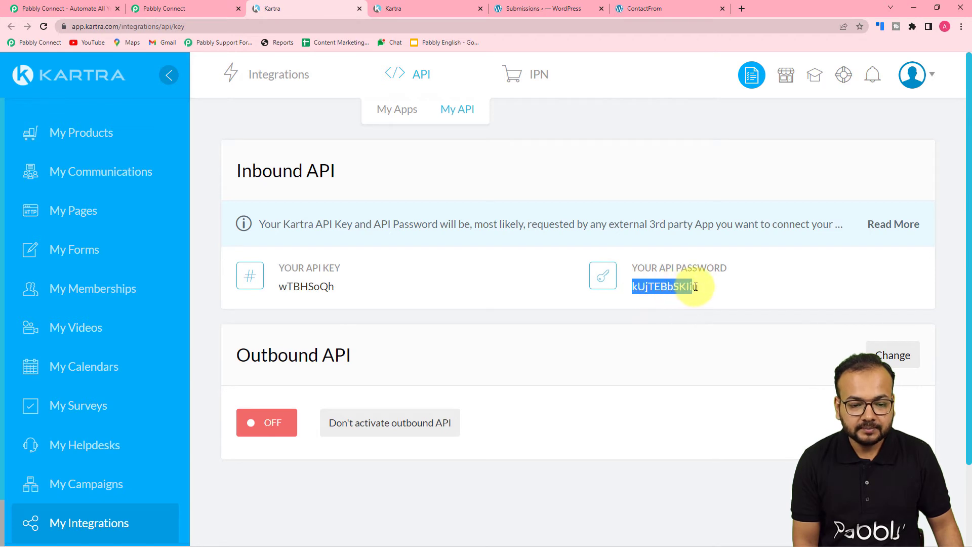
{"action": "left_click", "coordinate": [223, 10]}
{"action": "left_click", "coordinate": [493, 384]}
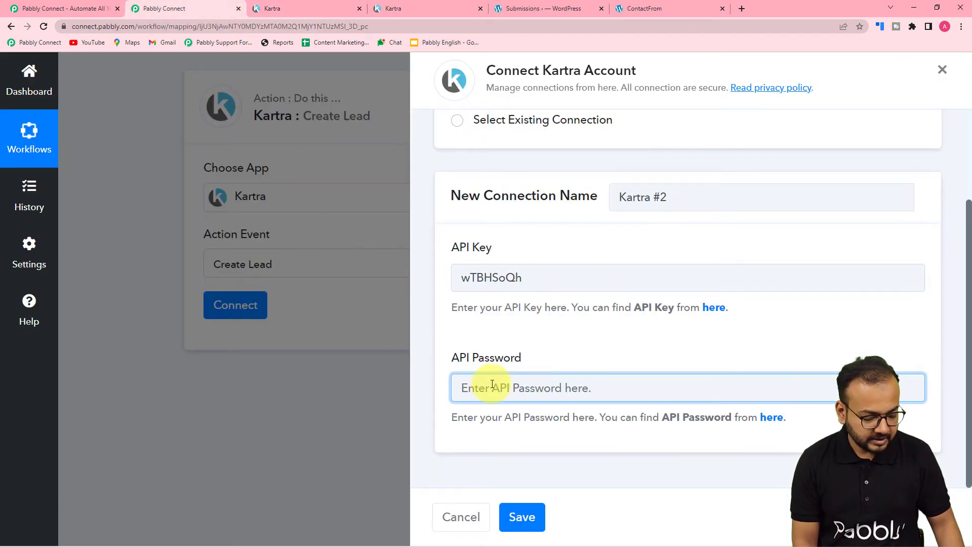
{"action": "key", "text": "ctrl+v"}
{"action": "left_click", "coordinate": [521, 517]}
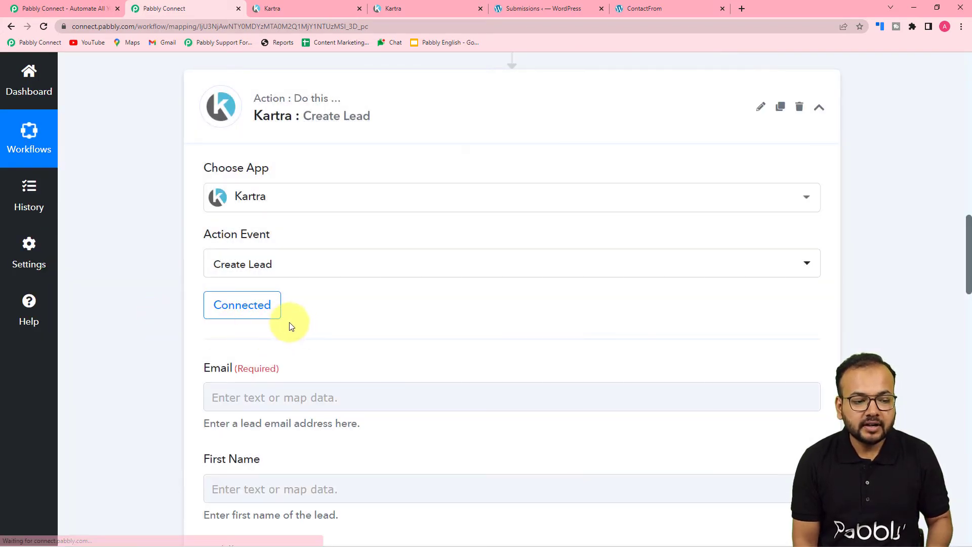
Look over the connected Create Lead fields: Email, First Name, Last Name and Phone Number
{"action": "scroll", "coordinate": [304, 336], "scroll_direction": "down", "scroll_amount": 4}
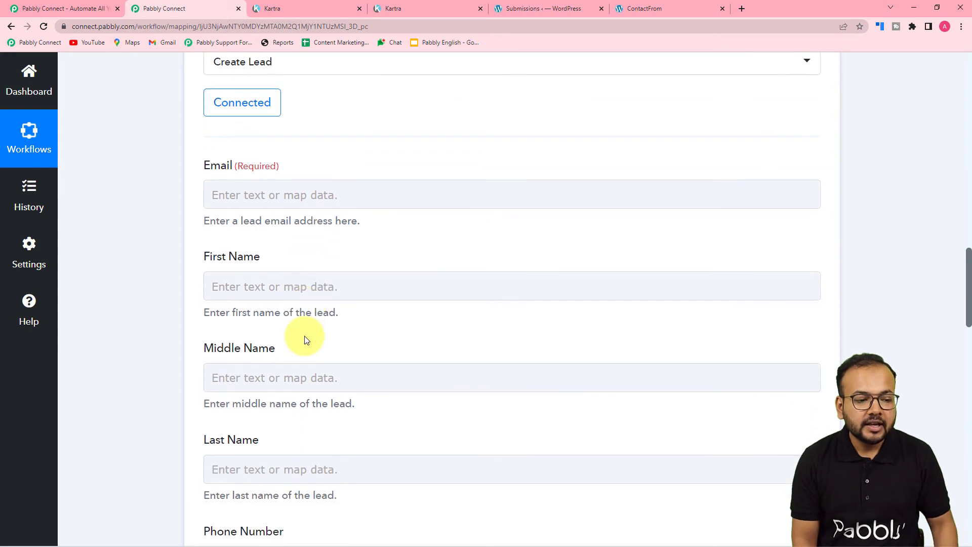
{"action": "left_click", "coordinate": [205, 189]}
{"action": "scroll", "coordinate": [260, 199], "scroll_direction": "down", "scroll_amount": 8}
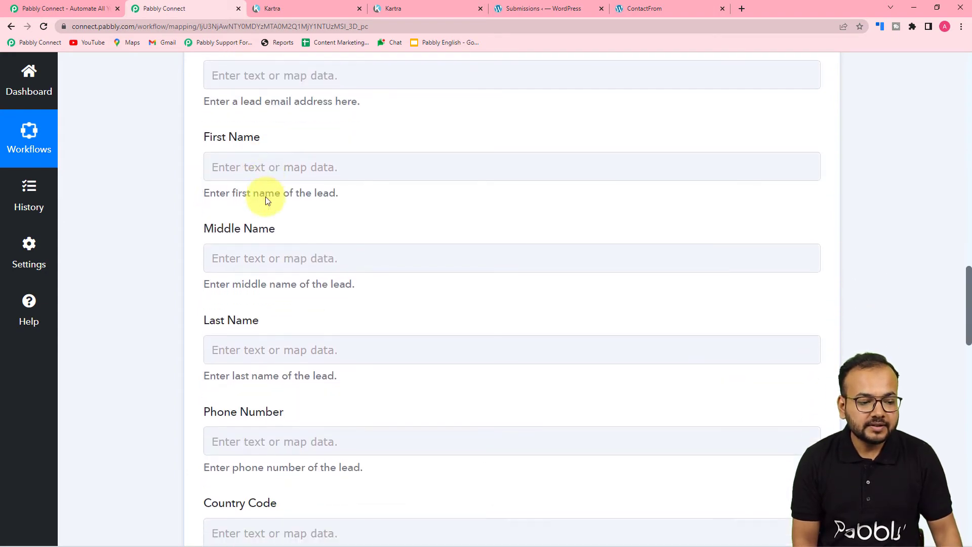
{"action": "scroll", "coordinate": [266, 199], "scroll_direction": "down", "scroll_amount": 9}
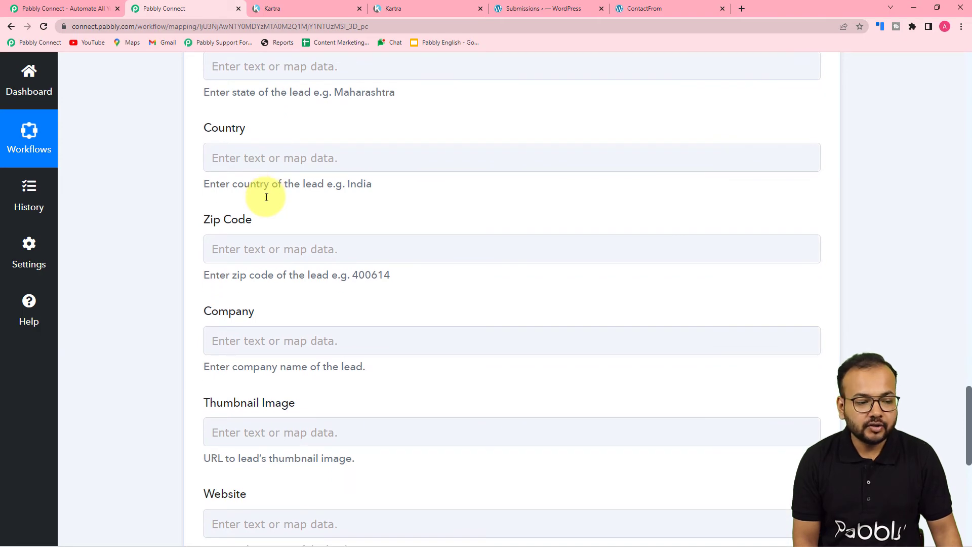
{"action": "scroll", "coordinate": [266, 197], "scroll_direction": "down", "scroll_amount": 1}
Close Kartra's API key page and check Kartra's existing leads
{"action": "left_click", "coordinate": [342, 6]}
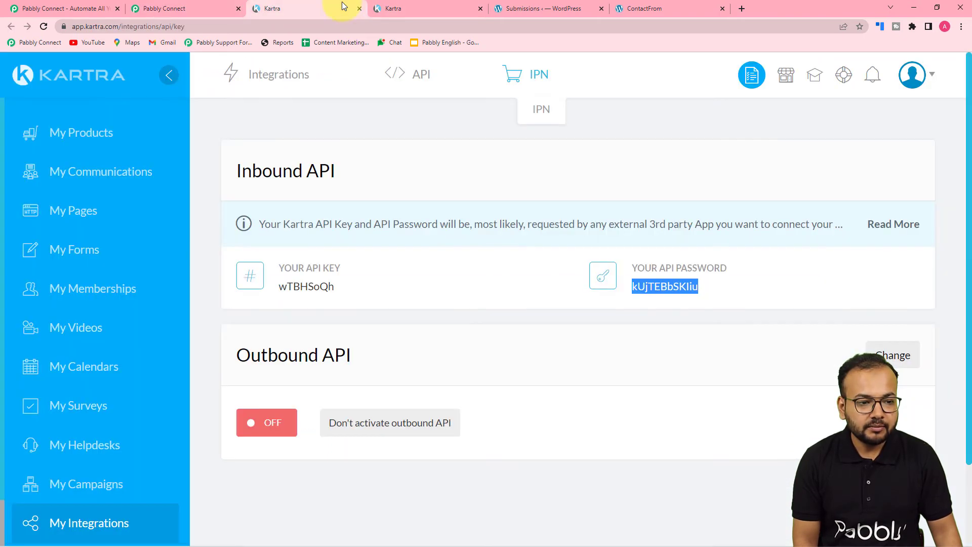
{"action": "left_click", "coordinate": [360, 8]}
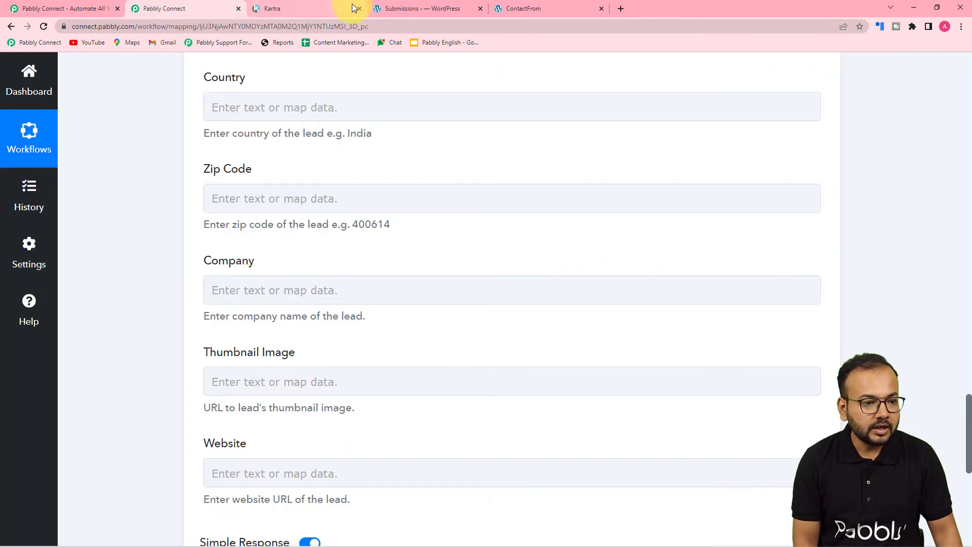
{"action": "left_click", "coordinate": [321, 4]}
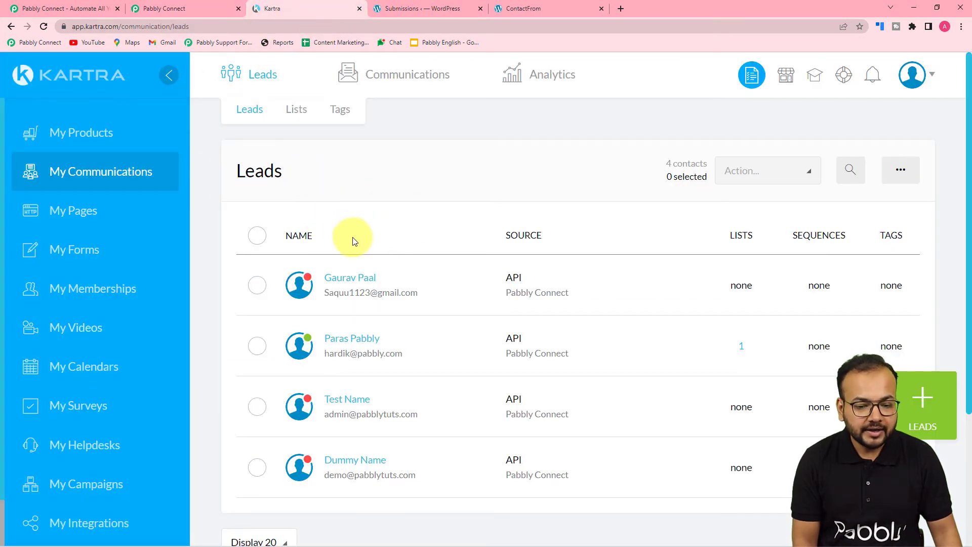
Return to the Pabbly Connect workflow's Kartra Create Lead fields
{"action": "left_click", "coordinate": [162, 8]}
{"action": "scroll", "coordinate": [319, 196], "scroll_direction": "up", "scroll_amount": 7}
{"action": "scroll", "coordinate": [319, 197], "scroll_direction": "up", "scroll_amount": 10}
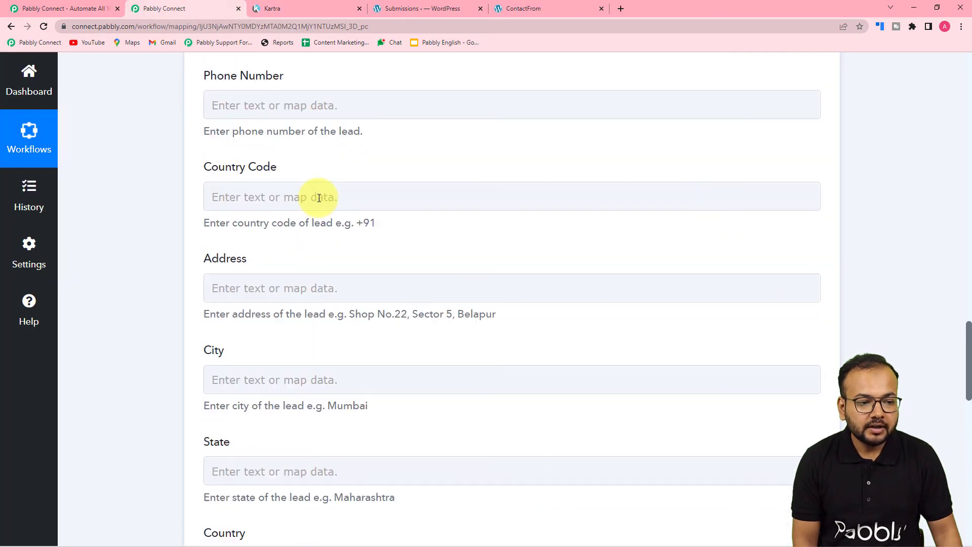
{"action": "scroll", "coordinate": [319, 197], "scroll_direction": "up", "scroll_amount": 12}
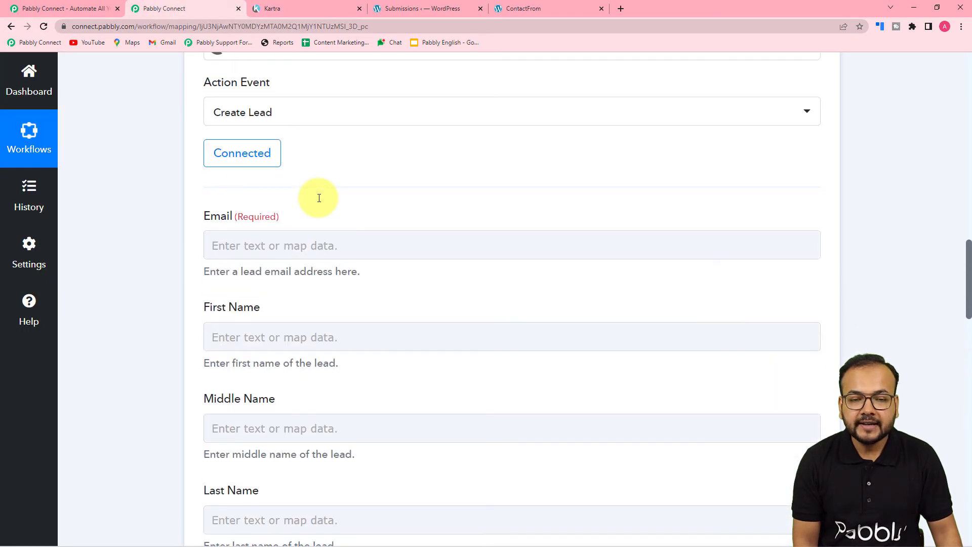
{"action": "scroll", "coordinate": [319, 202], "scroll_direction": "up", "scroll_amount": 2}
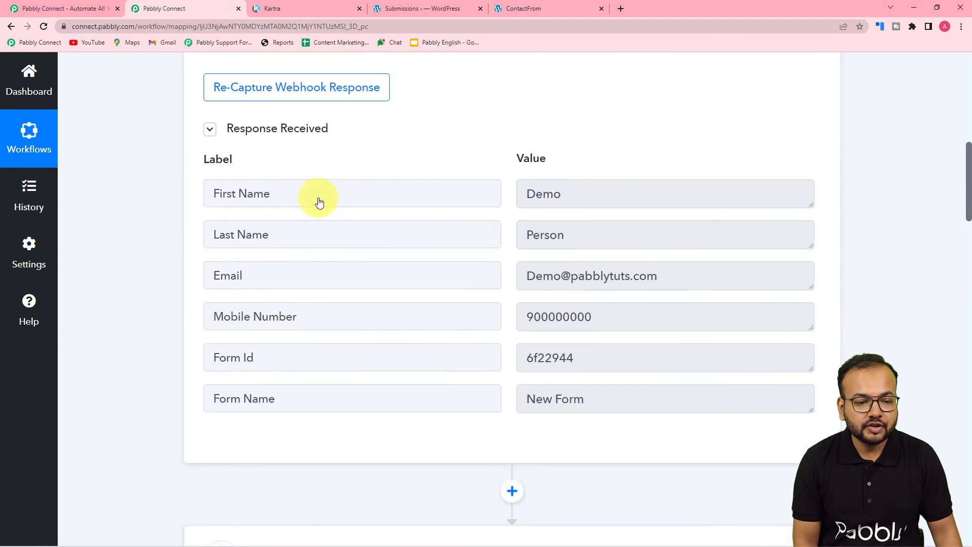
{"action": "scroll", "coordinate": [319, 200], "scroll_direction": "down", "scroll_amount": 2}
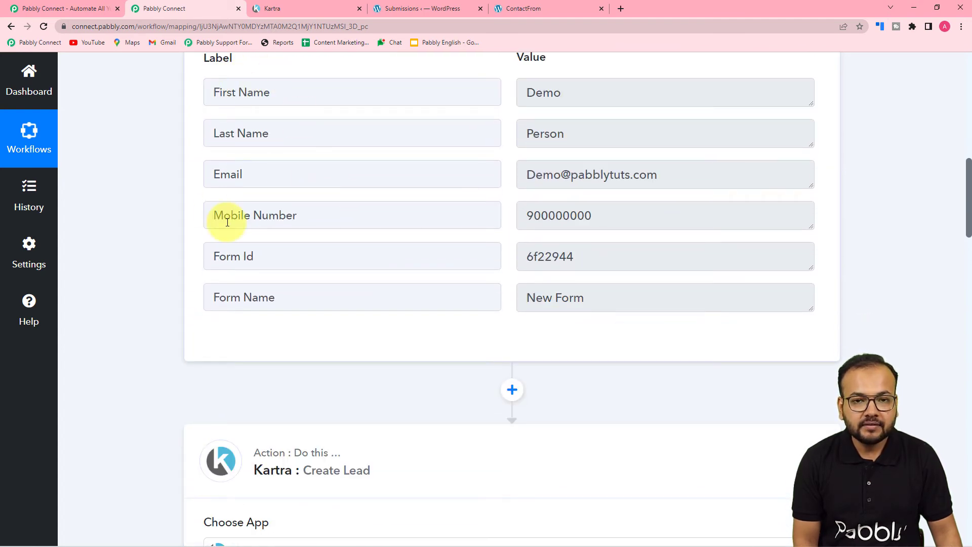
{"action": "scroll", "coordinate": [227, 223], "scroll_direction": "down", "scroll_amount": 12}
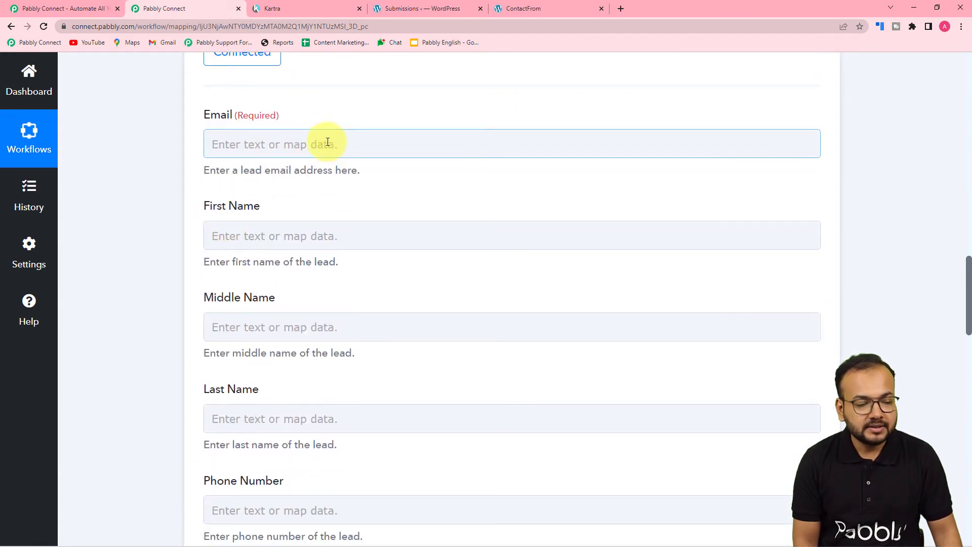
Map the submission's Email and First Name into Kartra's Email and First Name, leaving Middle Name empty
{"action": "left_click", "coordinate": [303, 145]}
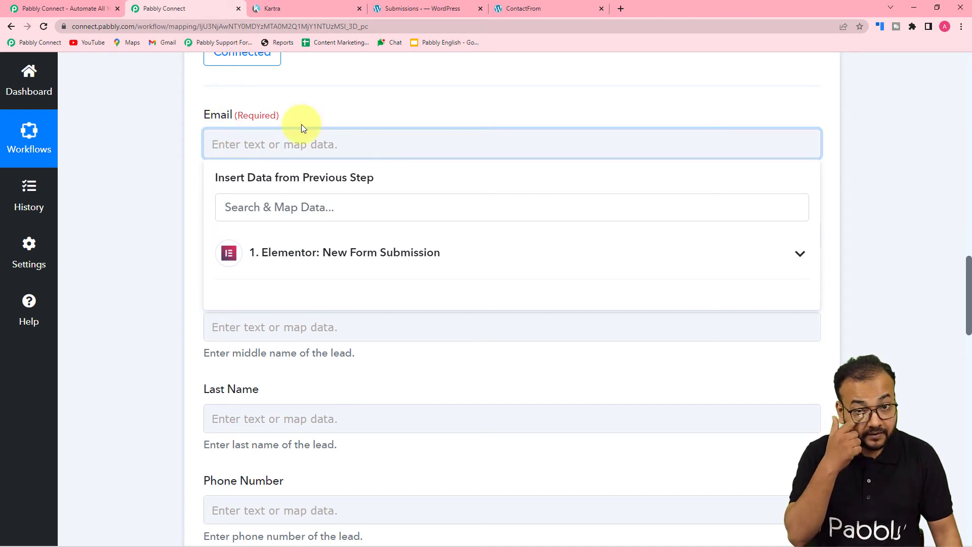
{"action": "left_click", "coordinate": [378, 254]}
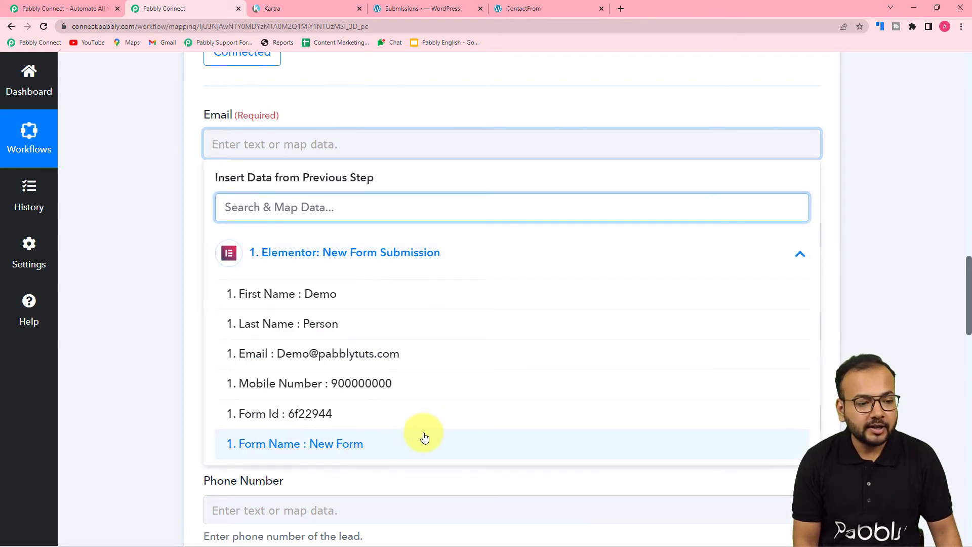
{"action": "left_click", "coordinate": [248, 353]}
{"action": "left_click", "coordinate": [147, 273]}
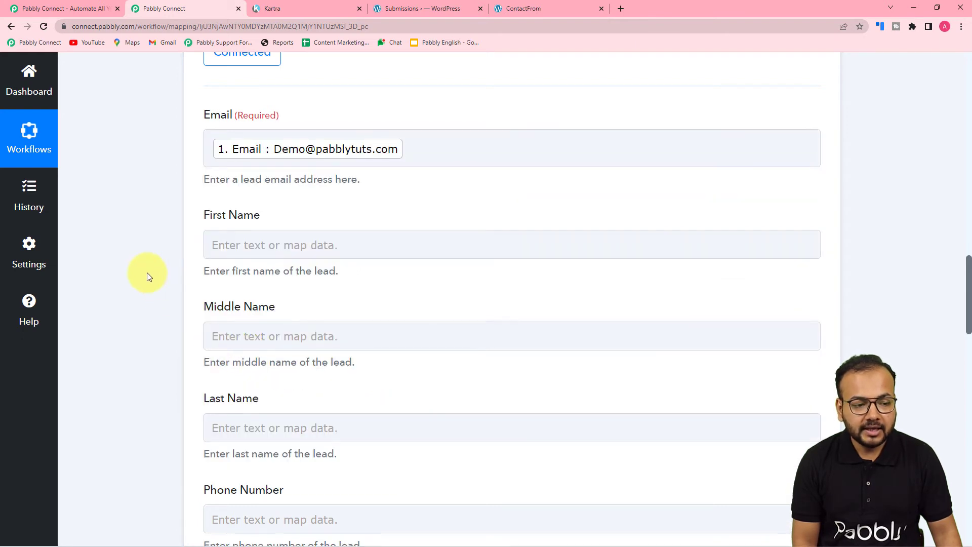
{"action": "scroll", "coordinate": [223, 249], "scroll_direction": "down", "scroll_amount": 3}
{"action": "left_click", "coordinate": [288, 89]}
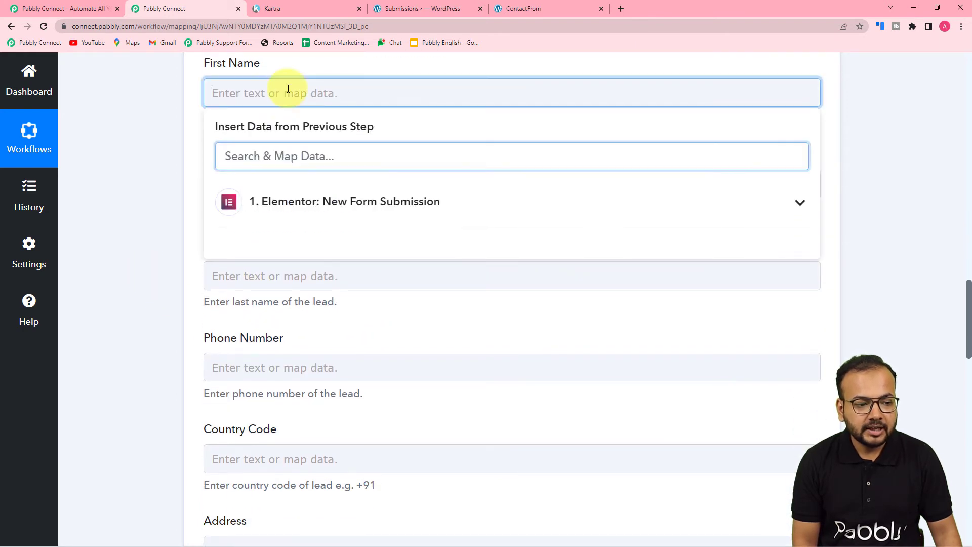
{"action": "left_click", "coordinate": [282, 201]}
{"action": "left_click", "coordinate": [294, 245]}
{"action": "left_click", "coordinate": [168, 199]}
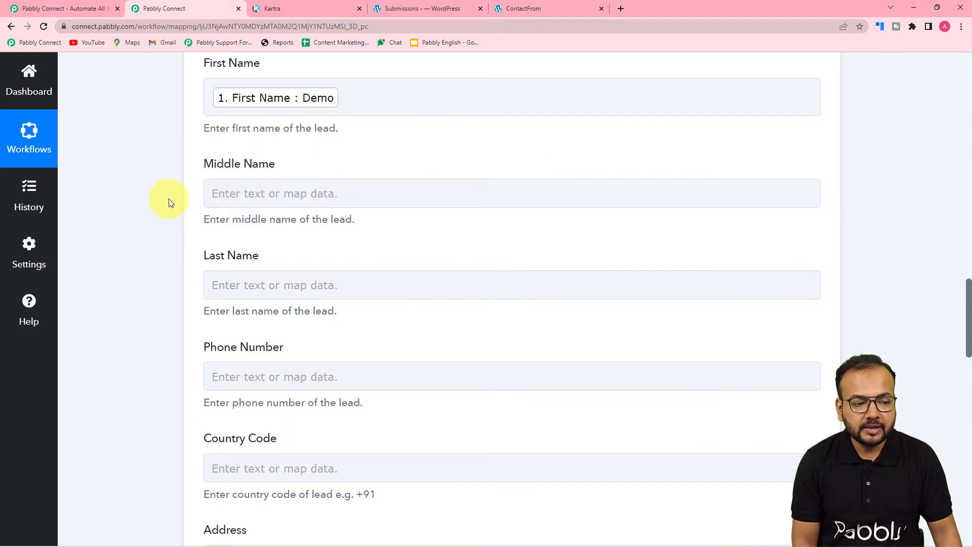
{"action": "left_click", "coordinate": [213, 194]}
{"action": "left_click", "coordinate": [168, 276]}
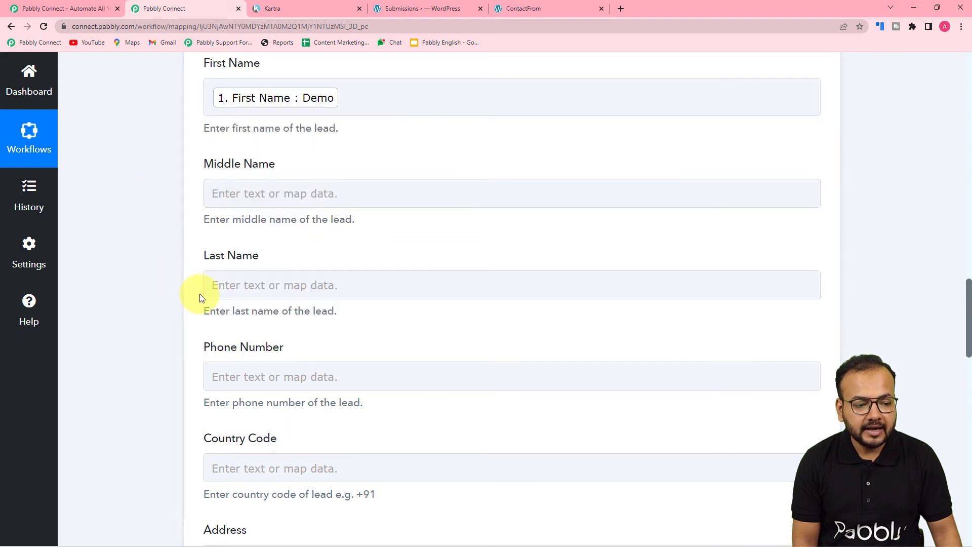
Map the submission's Last Name and Mobile Number into Kartra's Last Name and Phone Number
{"action": "scroll", "coordinate": [199, 293], "scroll_direction": "down", "scroll_amount": 2}
{"action": "left_click", "coordinate": [269, 184]}
{"action": "left_click", "coordinate": [274, 294]}
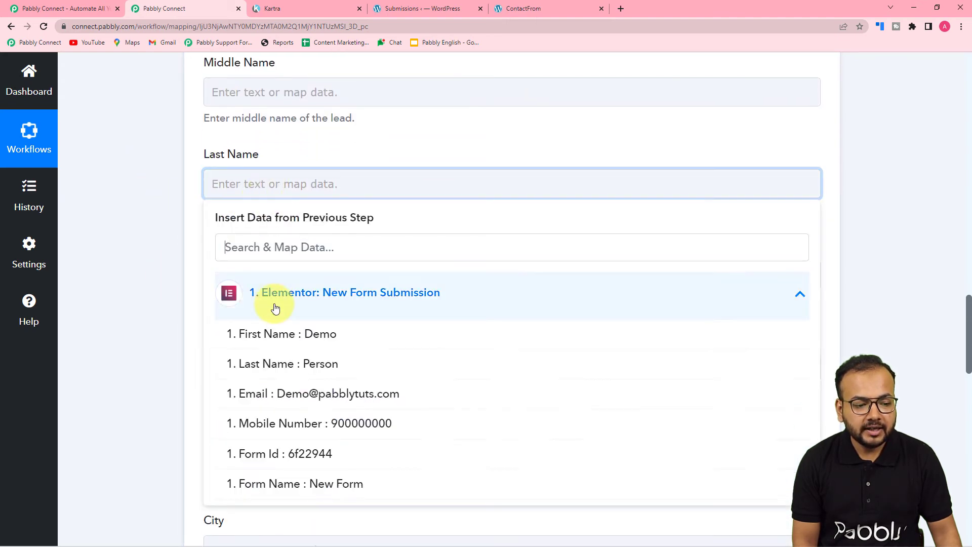
{"action": "left_click", "coordinate": [312, 366]}
{"action": "left_click", "coordinate": [177, 295]}
{"action": "scroll", "coordinate": [177, 293], "scroll_direction": "down", "scroll_amount": 2}
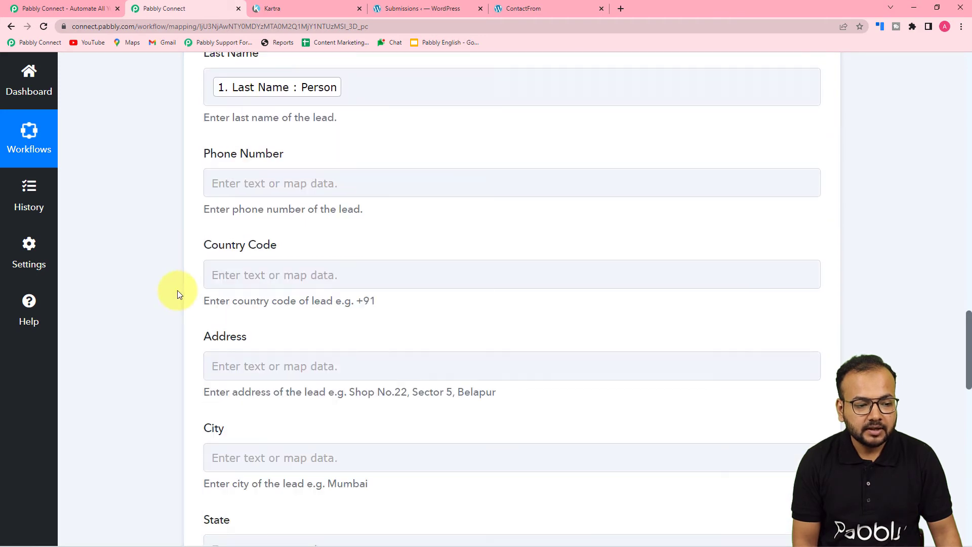
{"action": "left_click", "coordinate": [260, 185]}
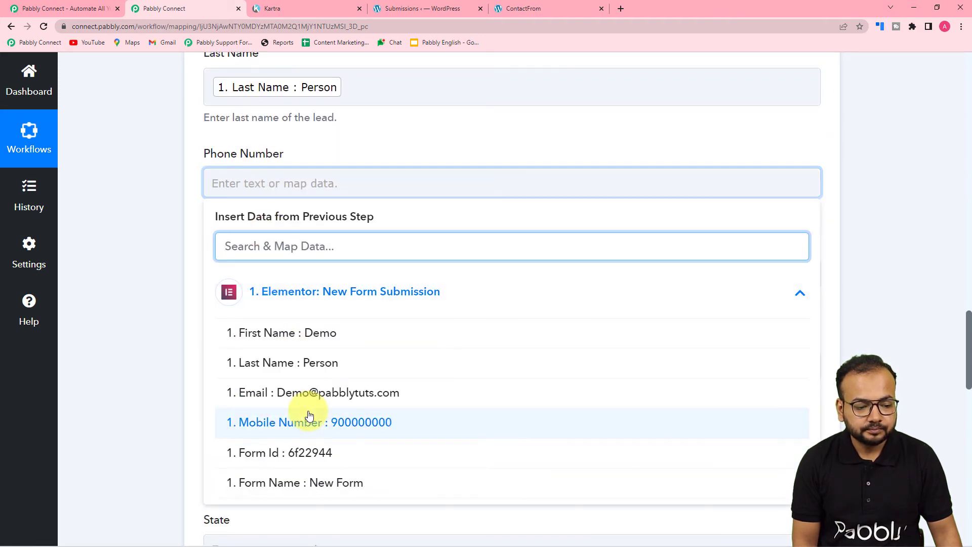
{"action": "left_click", "coordinate": [318, 421]}
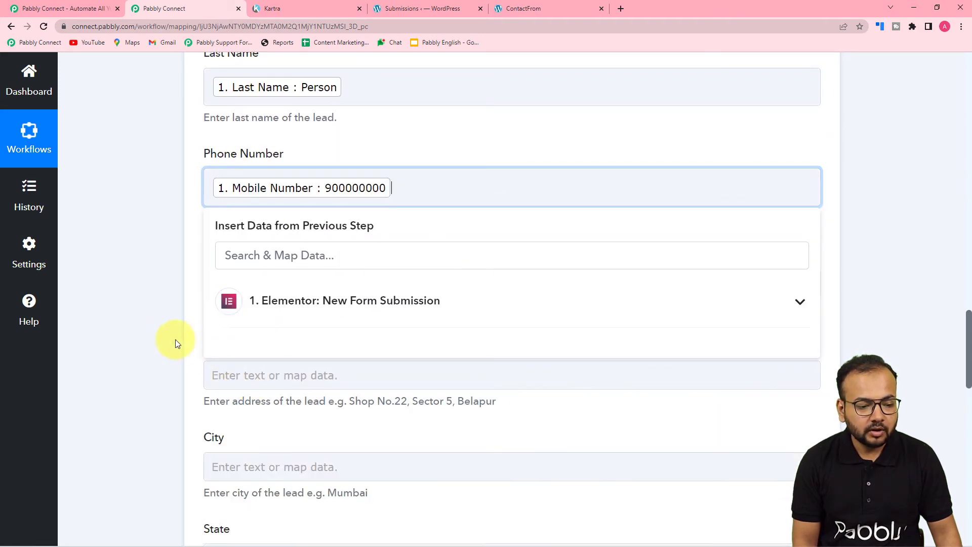
{"action": "left_click", "coordinate": [162, 335]}
{"action": "scroll", "coordinate": [162, 335], "scroll_direction": "down", "scroll_amount": 2}
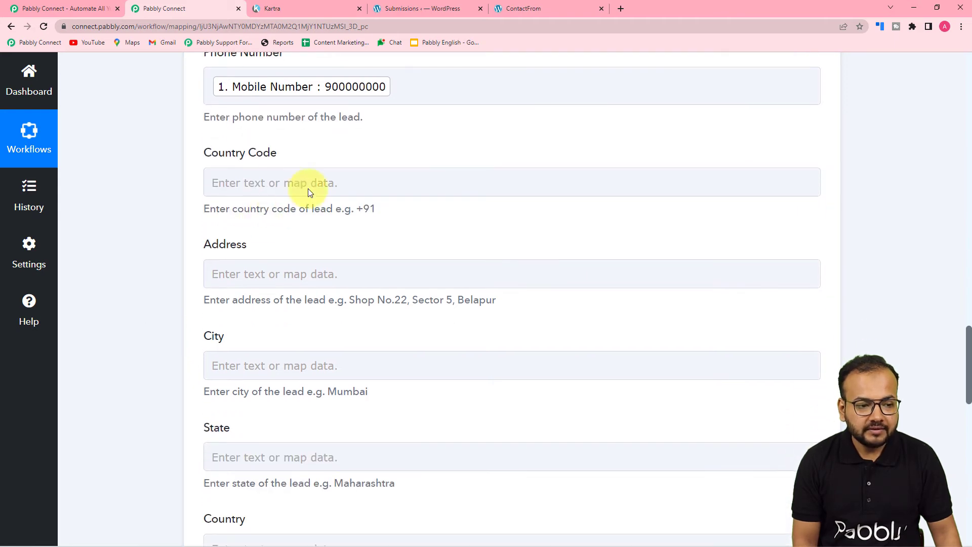
{"action": "scroll", "coordinate": [520, 205], "scroll_direction": "up", "scroll_amount": 3}
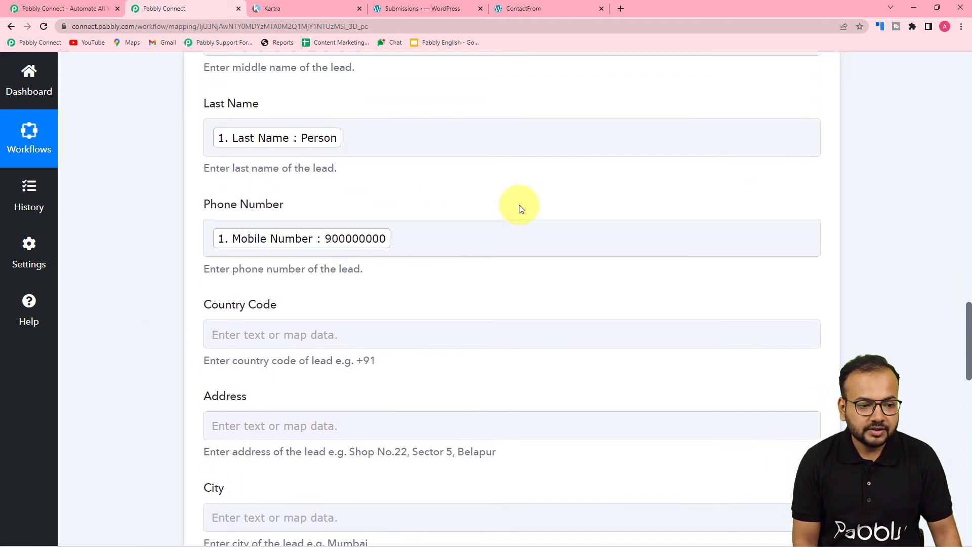
{"action": "scroll", "coordinate": [520, 206], "scroll_direction": "down", "scroll_amount": 5}
{"action": "scroll", "coordinate": [520, 207], "scroll_direction": "down", "scroll_amount": 9}
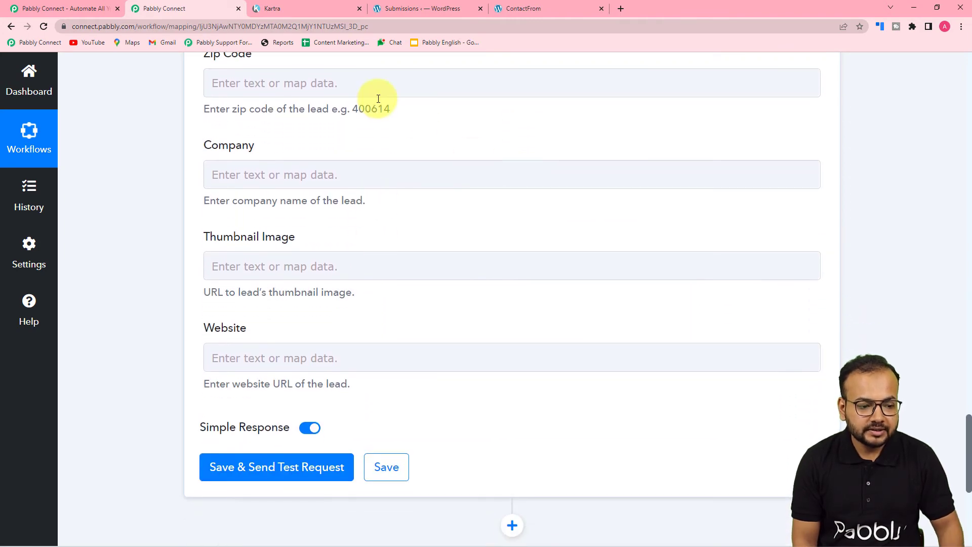
{"action": "scroll", "coordinate": [411, 162], "scroll_direction": "down", "scroll_amount": 1}
{"action": "scroll", "coordinate": [411, 161], "scroll_direction": "down", "scroll_amount": 1}
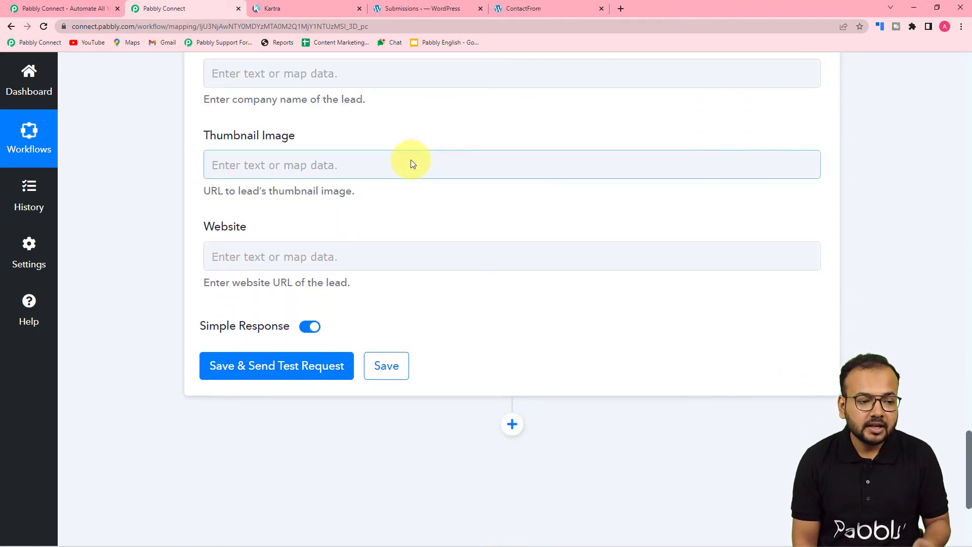
{"action": "scroll", "coordinate": [411, 162], "scroll_direction": "up", "scroll_amount": 7}
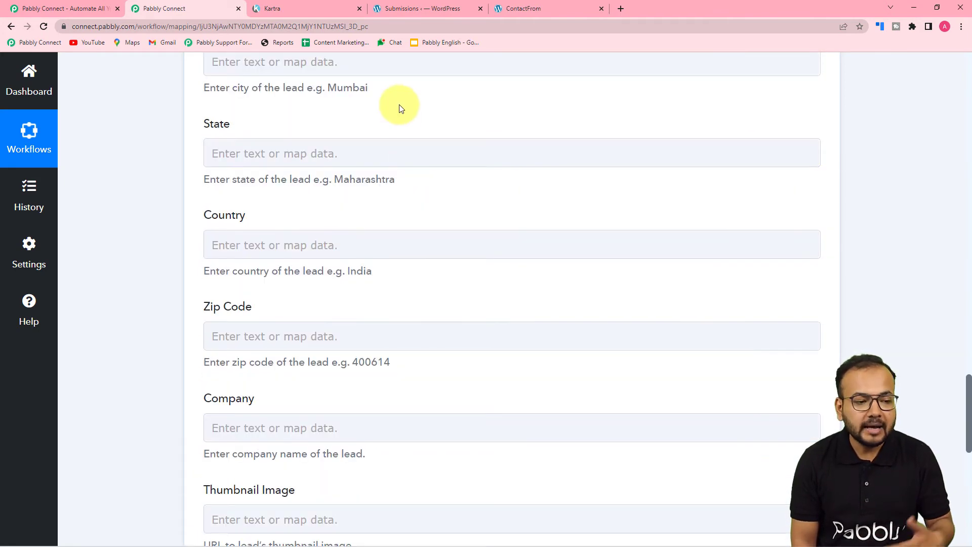
{"action": "scroll", "coordinate": [386, 205], "scroll_direction": "down", "scroll_amount": 8}
{"action": "scroll", "coordinate": [388, 205], "scroll_direction": "up", "scroll_amount": 20}
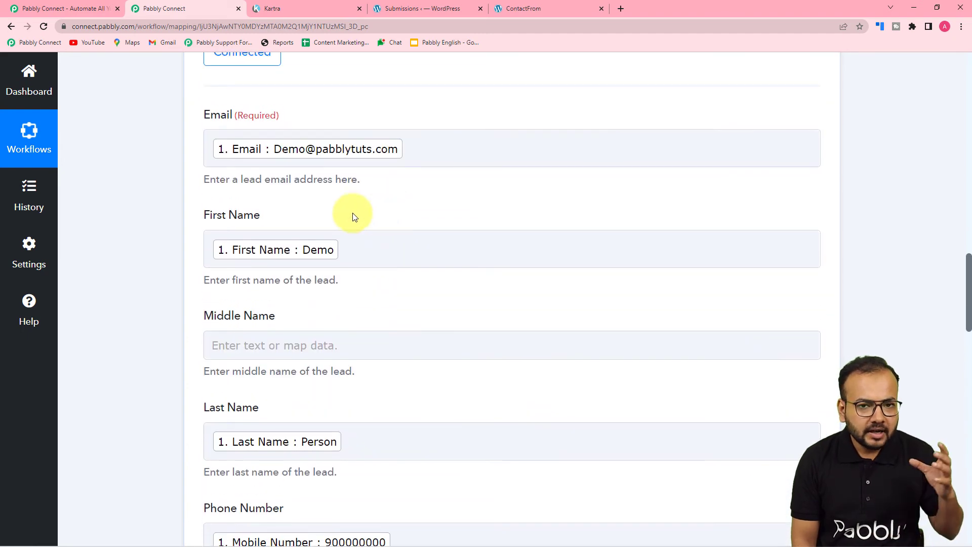
{"action": "scroll", "coordinate": [172, 232], "scroll_direction": "down", "scroll_amount": 1}
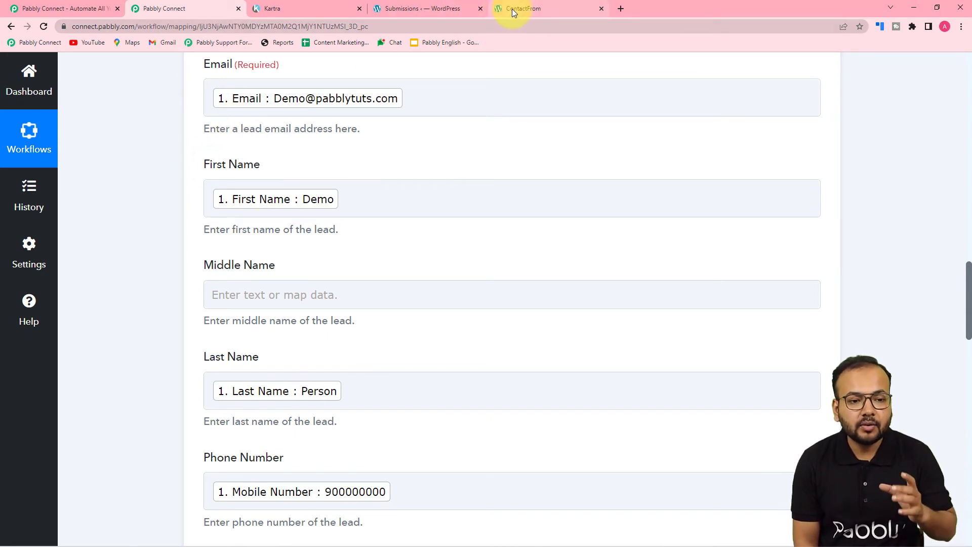
{"action": "left_click", "coordinate": [308, 8]}
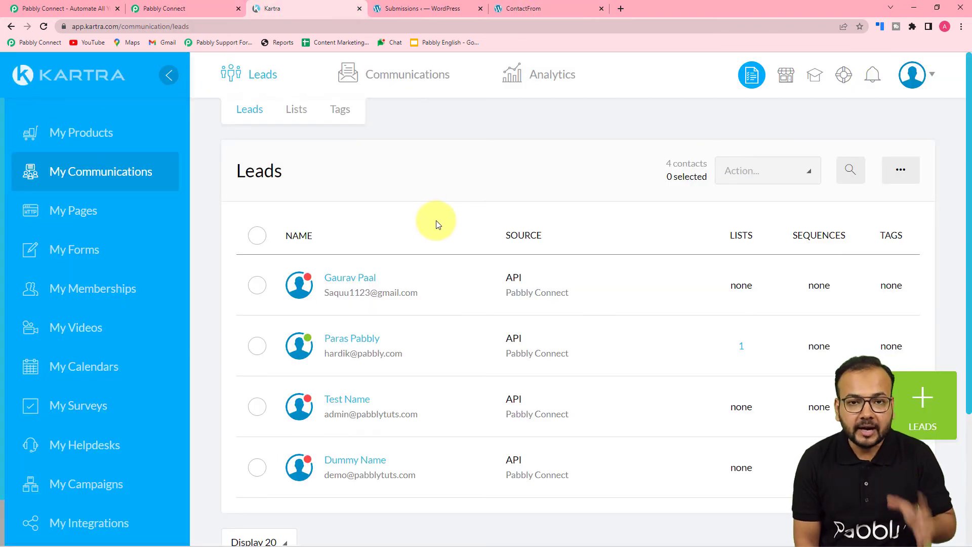
{"action": "left_click", "coordinate": [177, 6]}
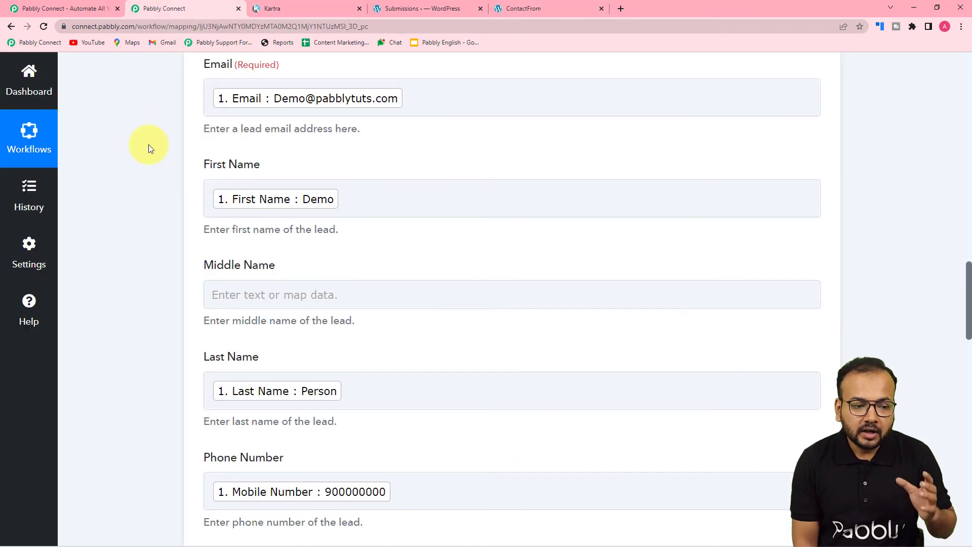
{"action": "scroll", "coordinate": [151, 148], "scroll_direction": "down", "scroll_amount": 12}
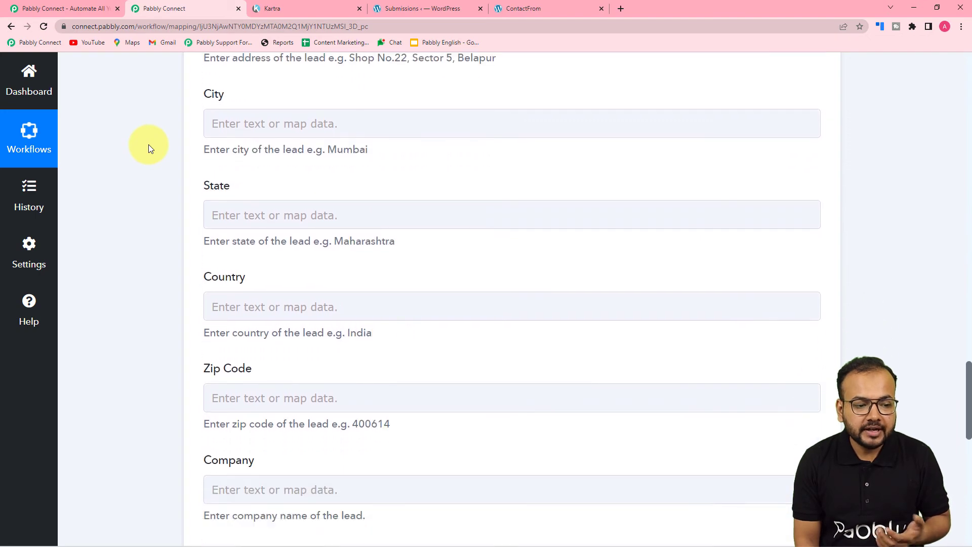
{"action": "scroll", "coordinate": [148, 144], "scroll_direction": "down", "scroll_amount": 10}
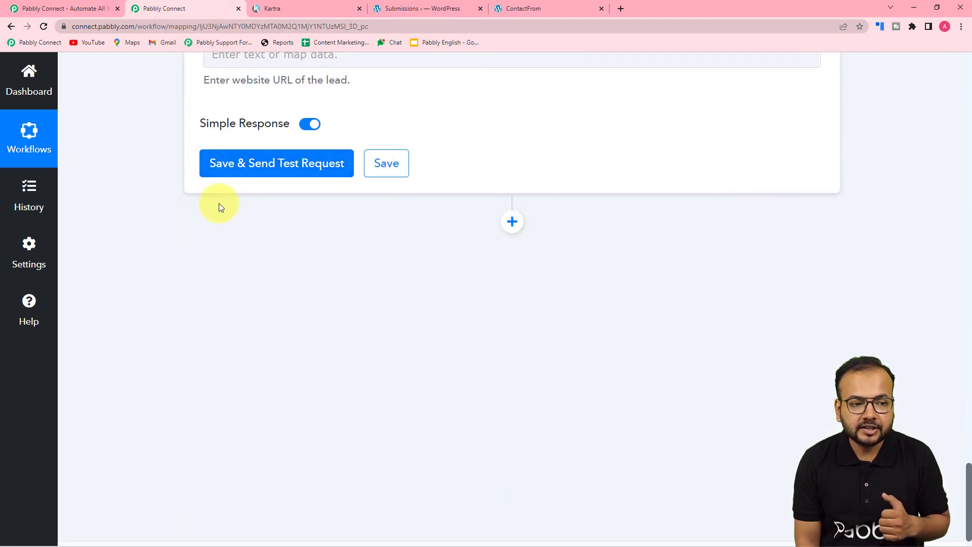
{"action": "left_click", "coordinate": [292, 8]}
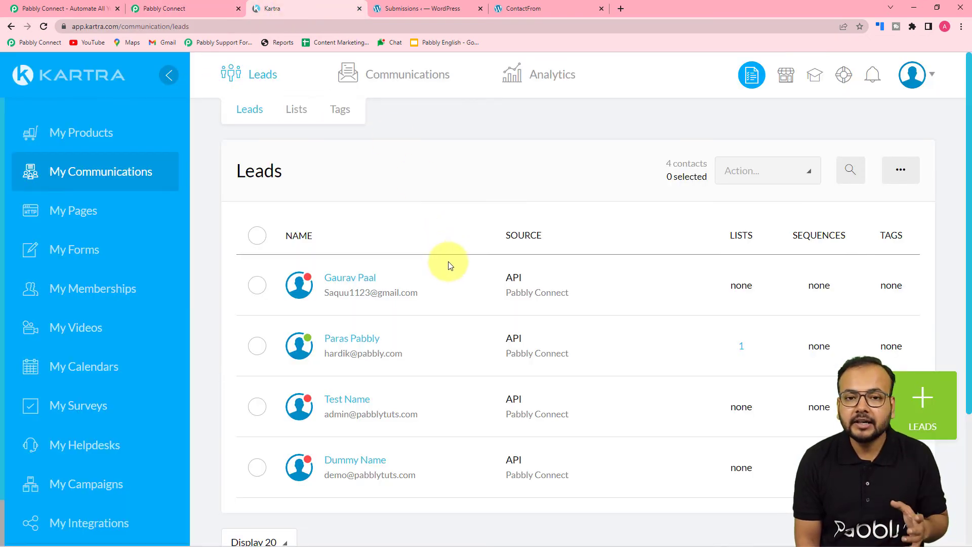
{"action": "left_click", "coordinate": [184, 5]}
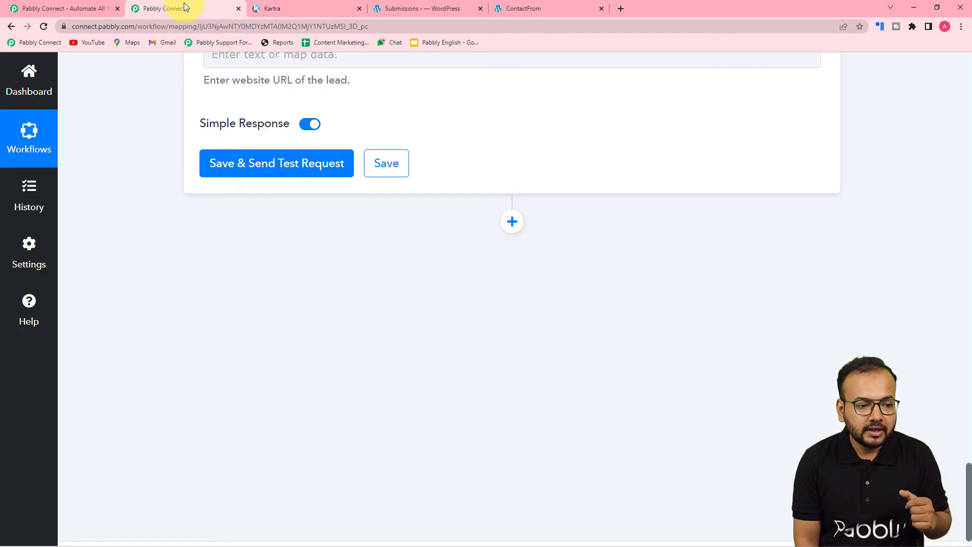
Save and send a Kartra test lead, get 'Lead already exists', and see 4 Kartra contacts
{"action": "left_click", "coordinate": [224, 161]}
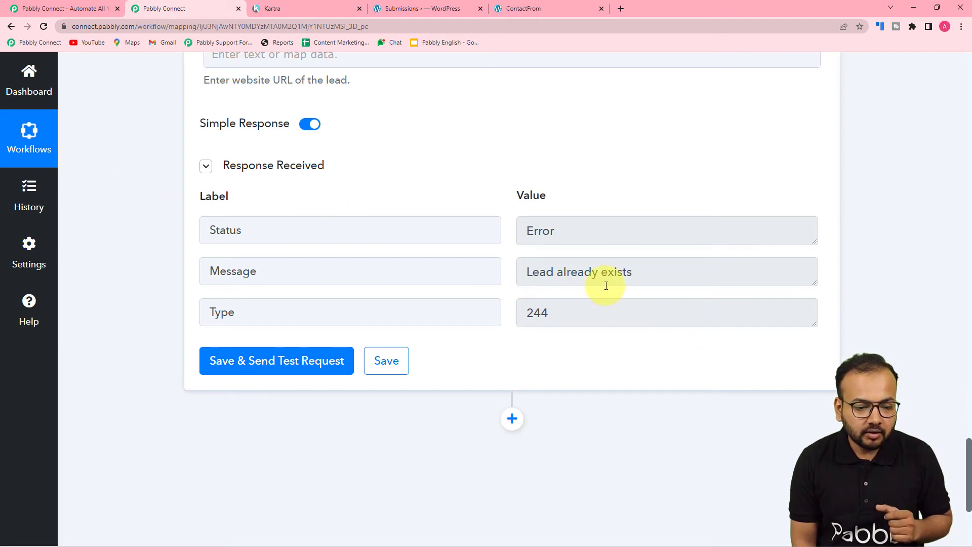
{"action": "scroll", "coordinate": [606, 285], "scroll_direction": "up", "scroll_amount": 10}
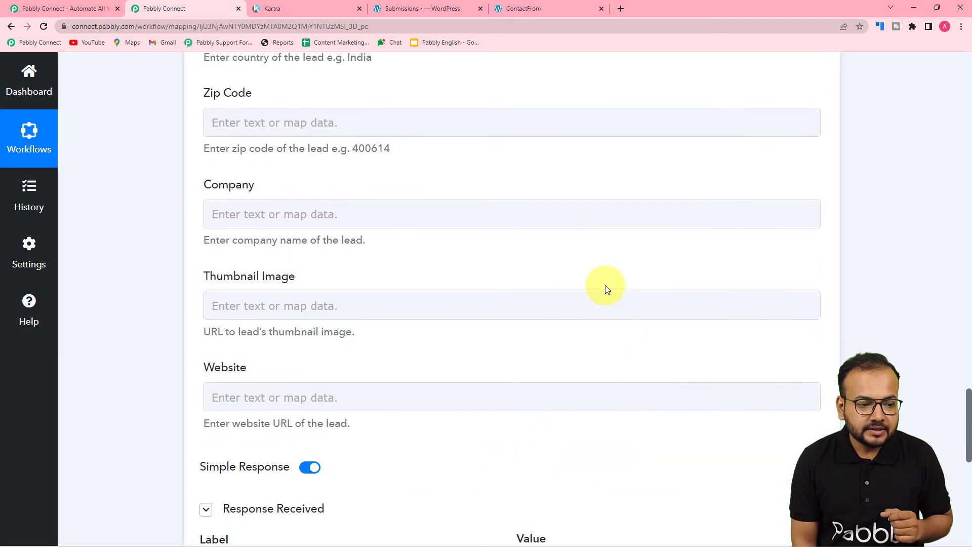
{"action": "scroll", "coordinate": [605, 284], "scroll_direction": "up", "scroll_amount": 10}
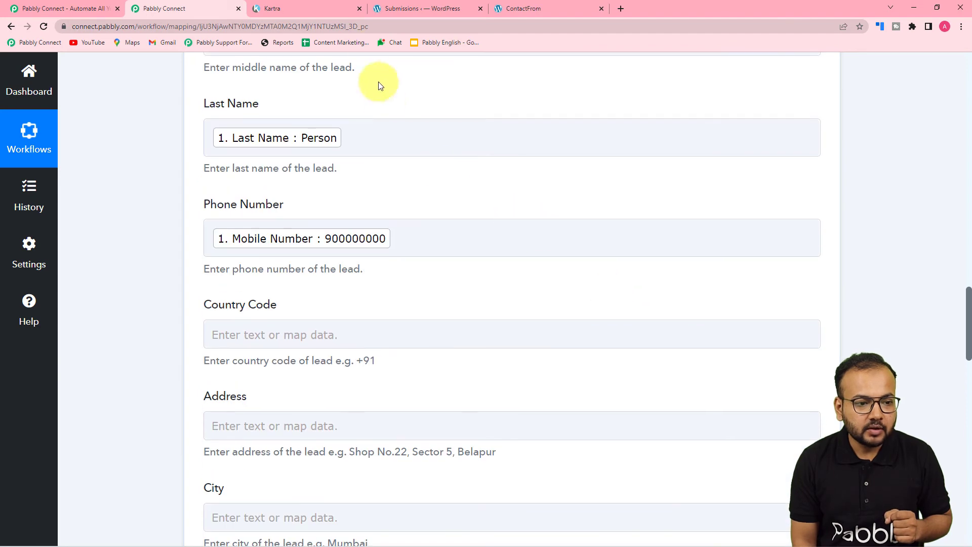
{"action": "left_click", "coordinate": [329, 6]}
{"action": "scroll", "coordinate": [384, 221], "scroll_direction": "down", "scroll_amount": 2}
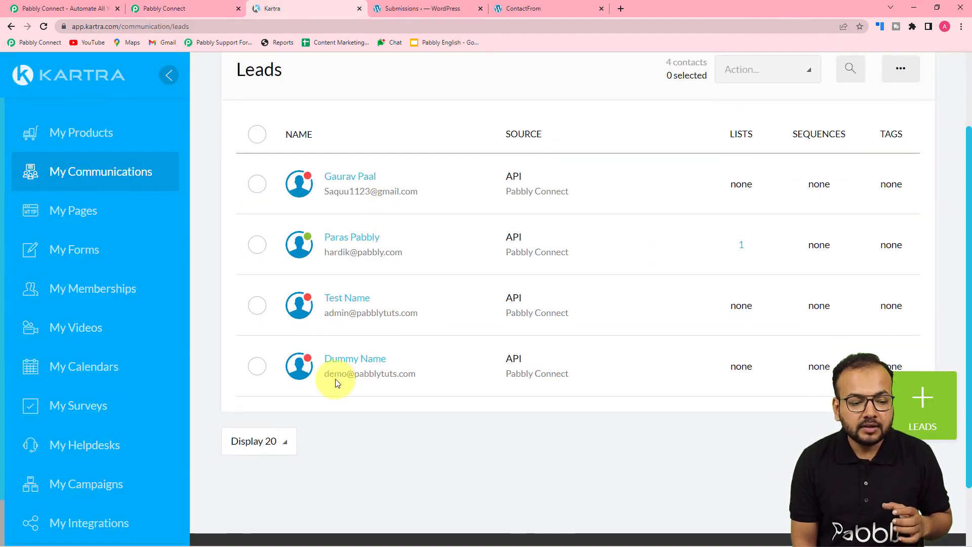
Return to the Kartra Create Lead step and open the Email field's Insert Data choices
{"action": "left_click", "coordinate": [192, 8]}
{"action": "scroll", "coordinate": [217, 137], "scroll_direction": "up", "scroll_amount": 6}
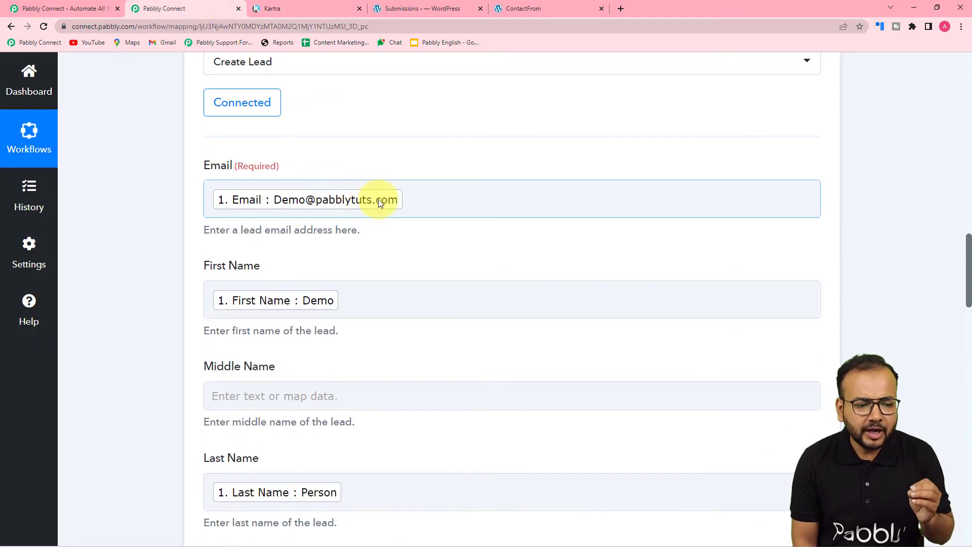
{"action": "left_click", "coordinate": [423, 200]}
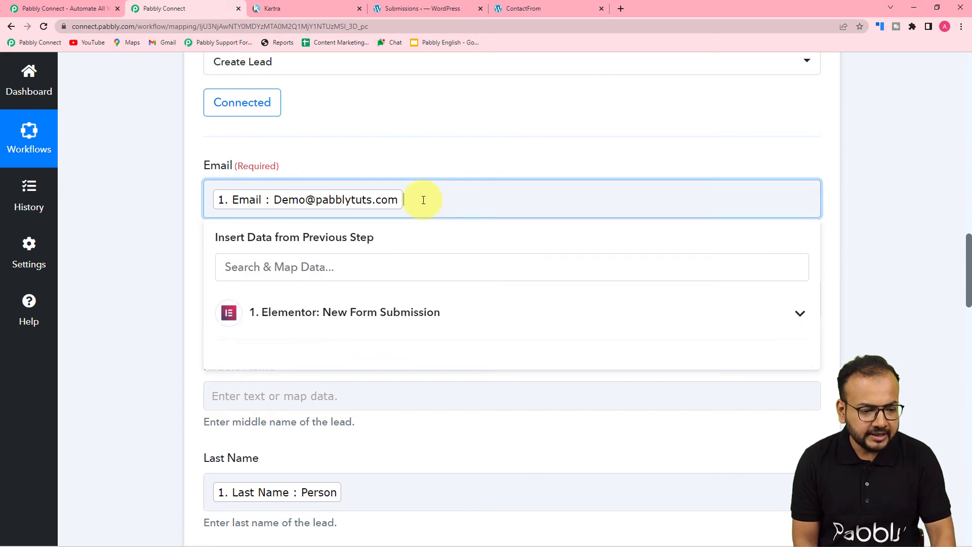
Confirm Re-Capture Webhook Response with Yes, then switch to WordPress's Elementor Submissions page
{"action": "left_click", "coordinate": [169, 152]}
{"action": "scroll", "coordinate": [168, 152], "scroll_direction": "up", "scroll_amount": 10}
{"action": "scroll", "coordinate": [169, 151], "scroll_direction": "up", "scroll_amount": 1}
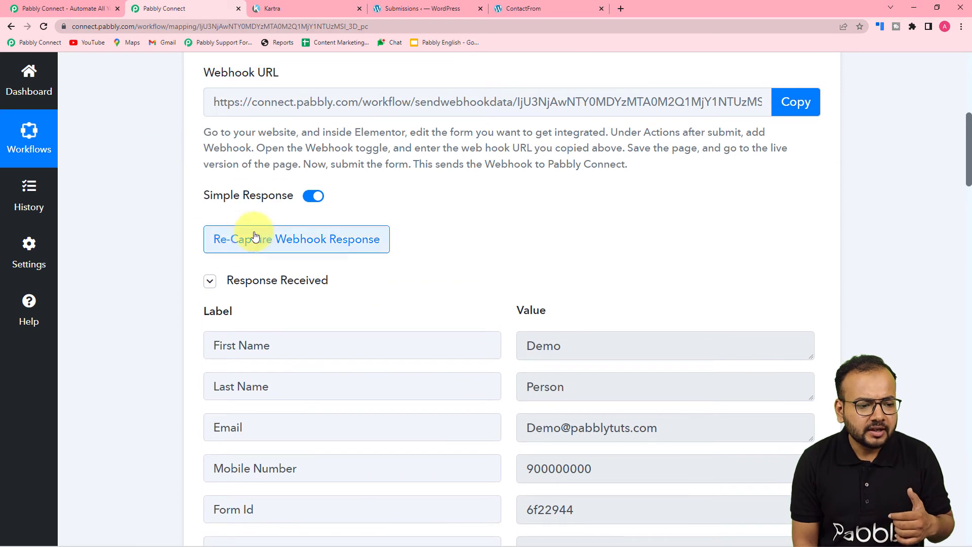
{"action": "left_click", "coordinate": [245, 239]}
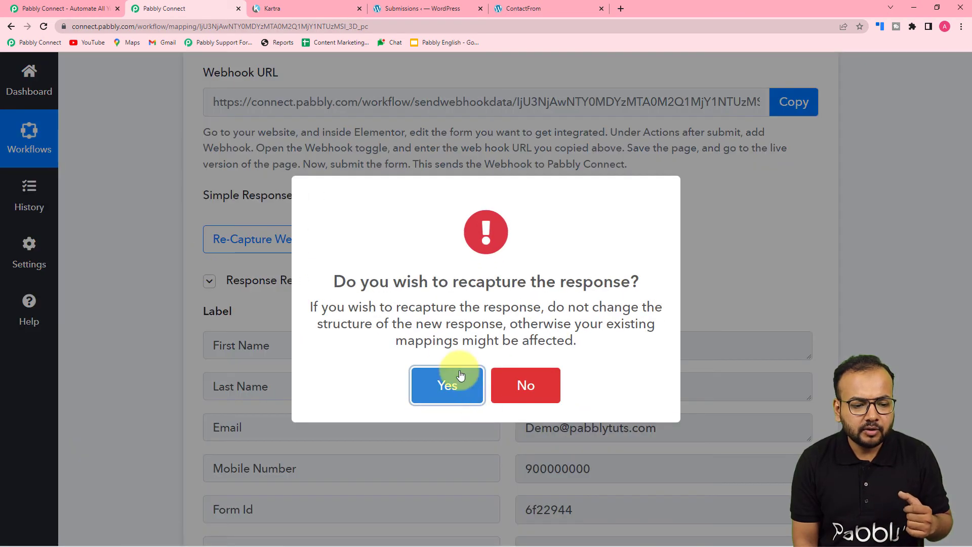
{"action": "left_click", "coordinate": [423, 366]}
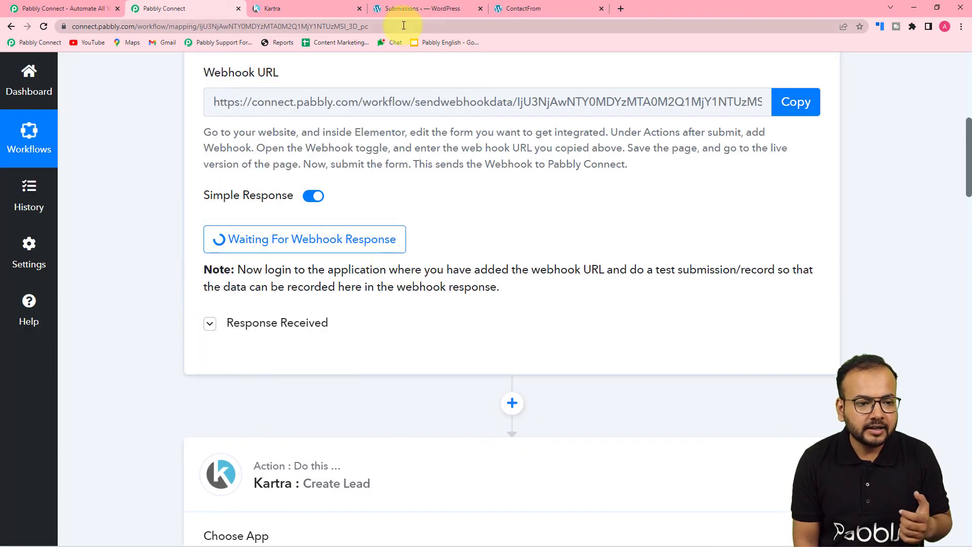
{"action": "left_click", "coordinate": [405, 8]}
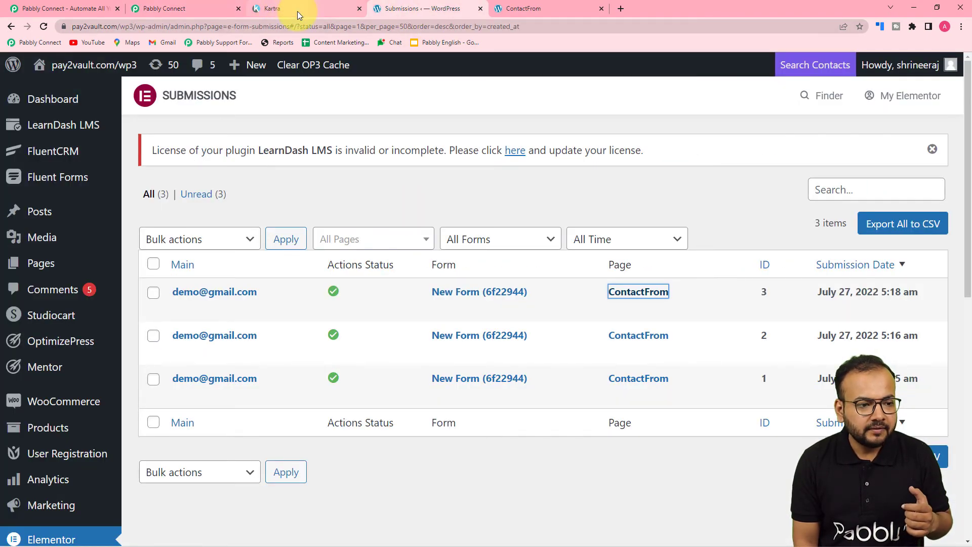
On the live Subscription Form page, enter a test first name and e-mail address
{"action": "left_click", "coordinate": [542, 8]}
{"action": "left_click", "coordinate": [389, 246]}
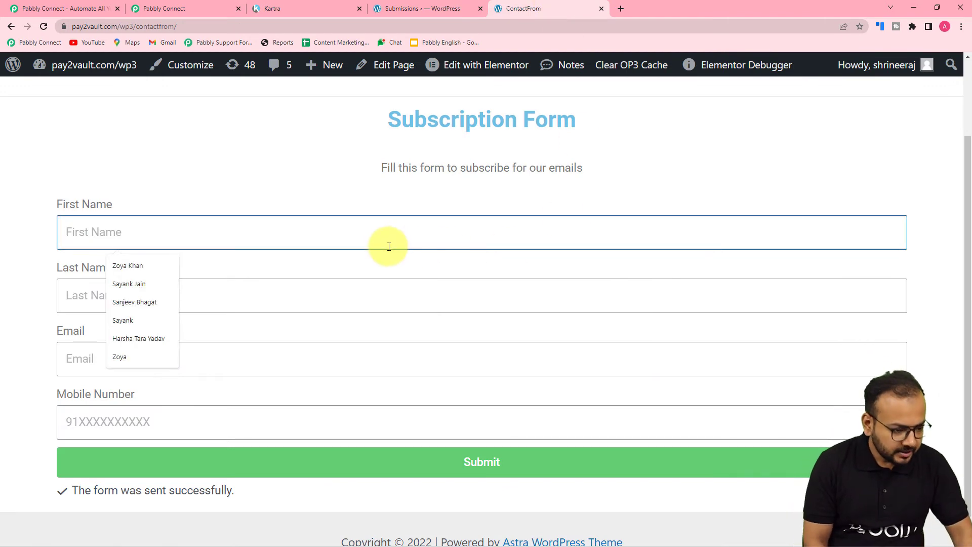
{"action": "type", "text": "D"}
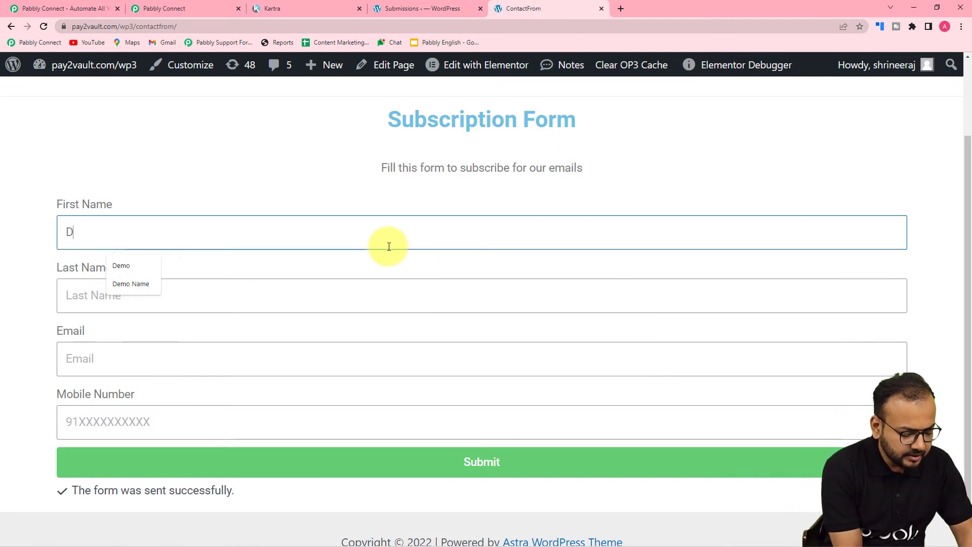
{"action": "type", "text": "ummyt"}
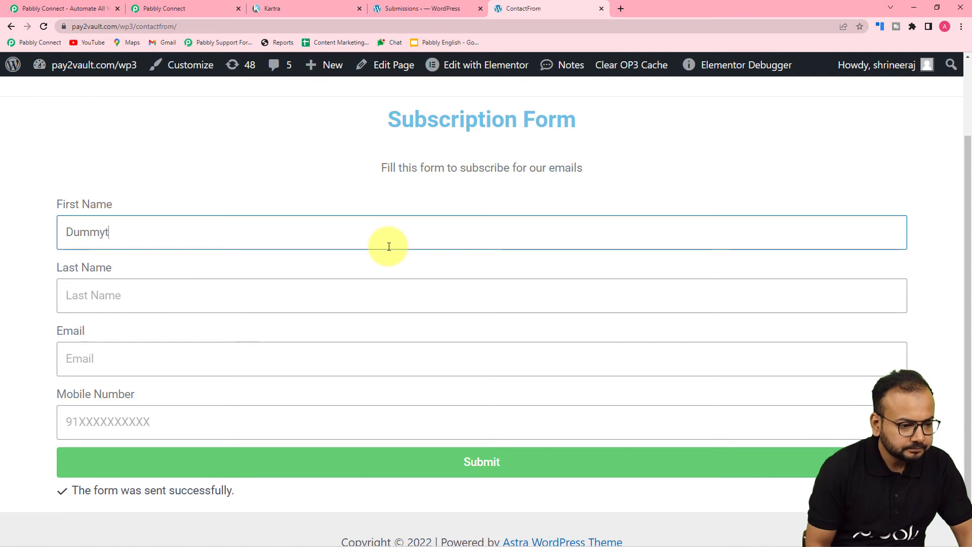
{"action": "left_click", "coordinate": [344, 291]}
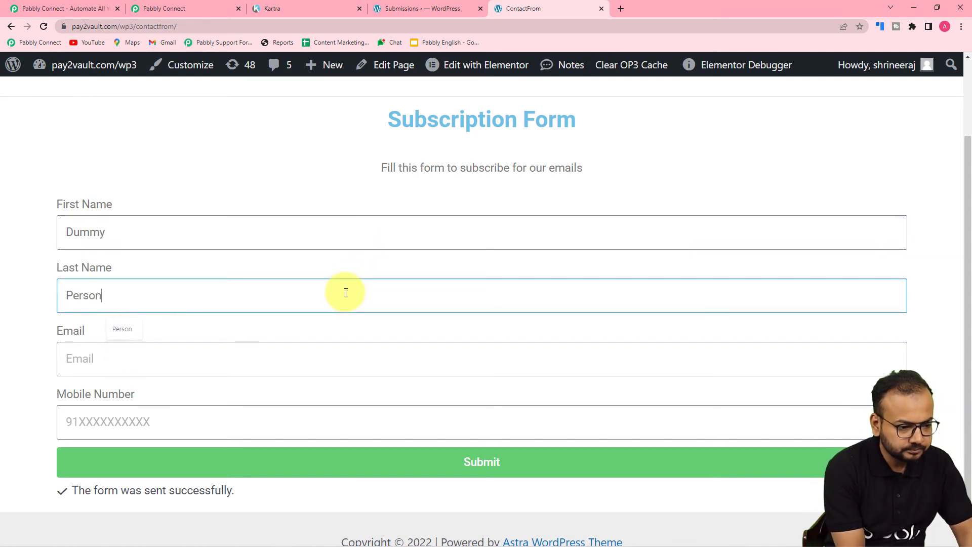
{"action": "left_click", "coordinate": [287, 350]}
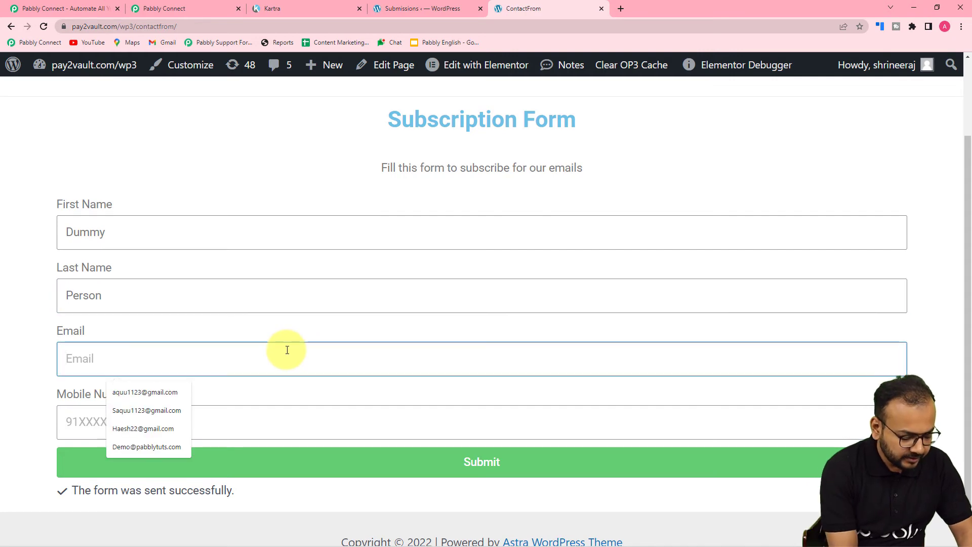
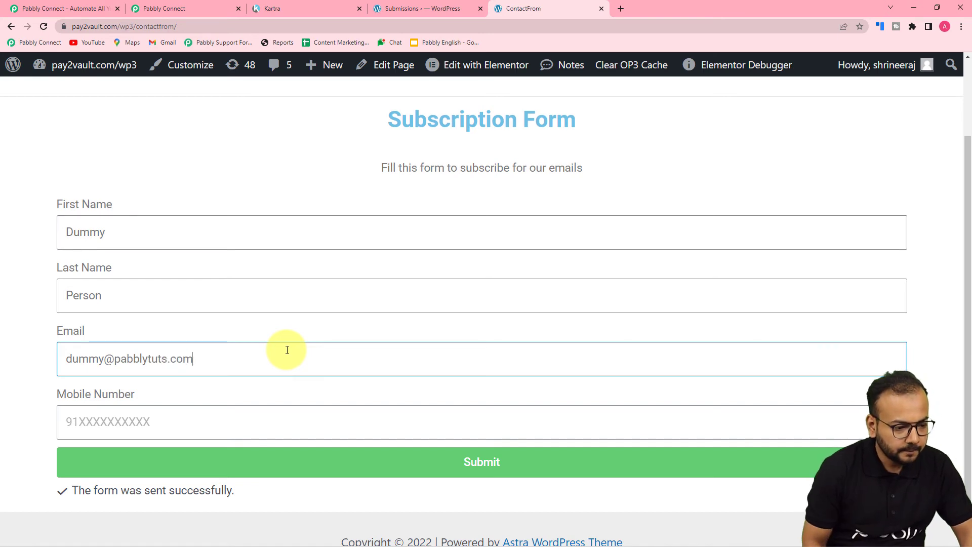
Add a test mobile number, submit the form, and return to the Pabbly Connect workflow
{"action": "left_click", "coordinate": [277, 414]}
{"action": "type", "text": "900"}
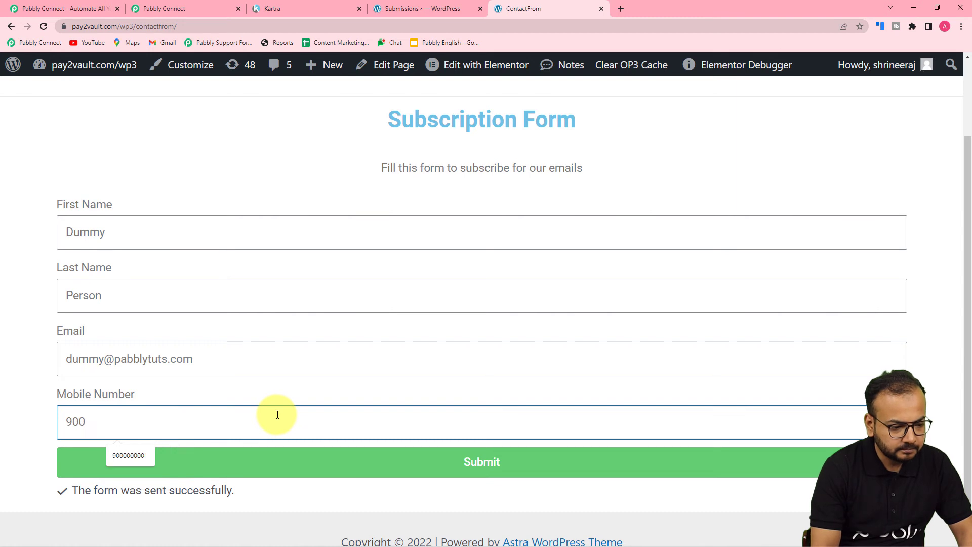
{"action": "type", "text": "000011"}
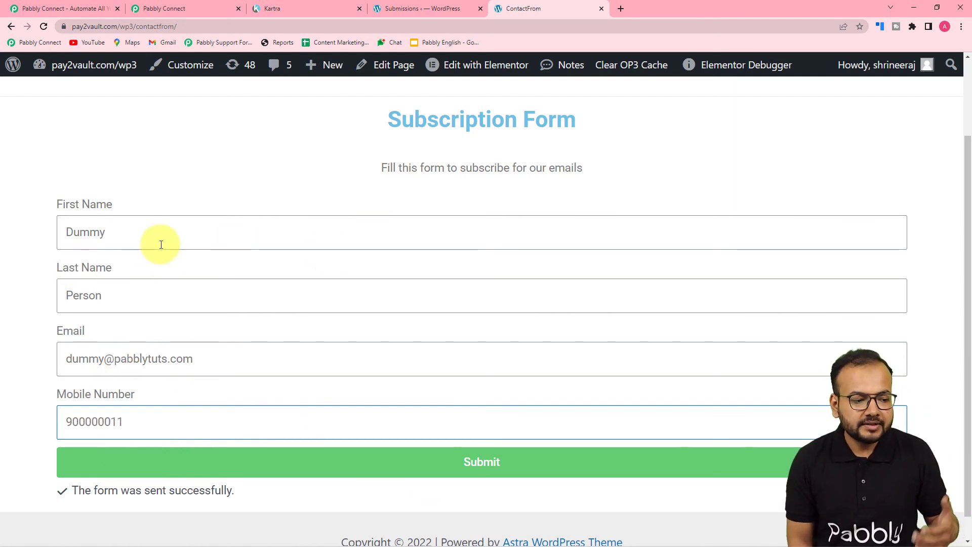
{"action": "left_click", "coordinate": [163, 466]}
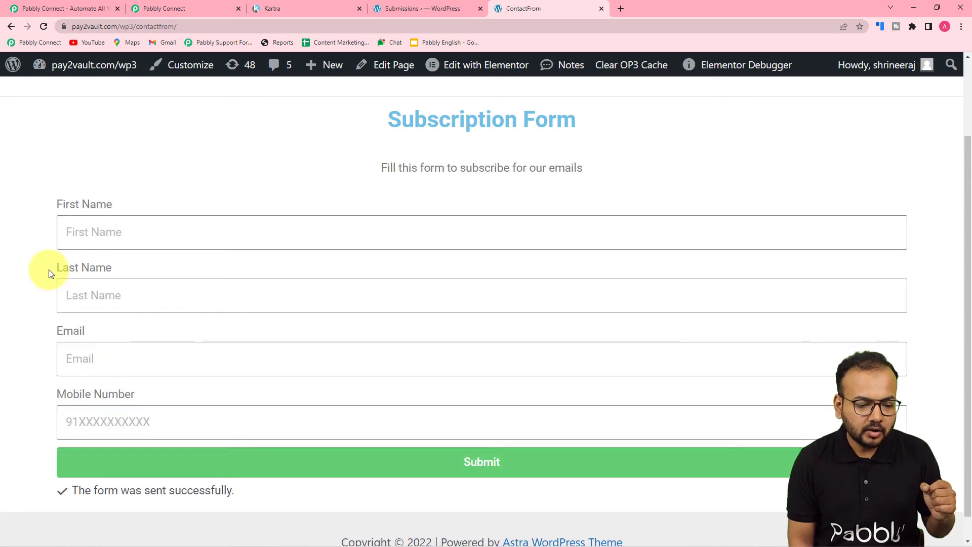
{"action": "left_click", "coordinate": [171, 9]}
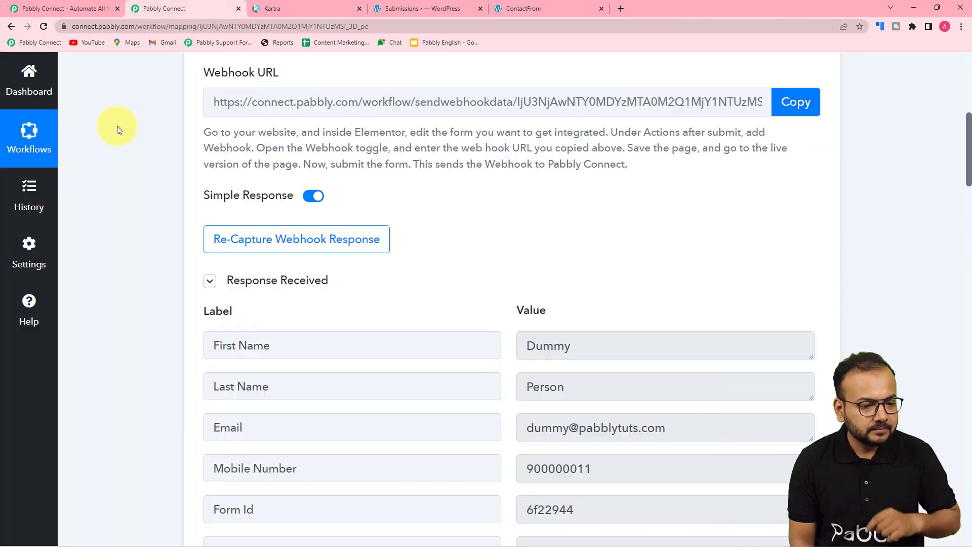
Review the captured name, email, mobile, form id and form name, then reload the workflow
{"action": "scroll", "coordinate": [117, 125], "scroll_direction": "down", "scroll_amount": 5}
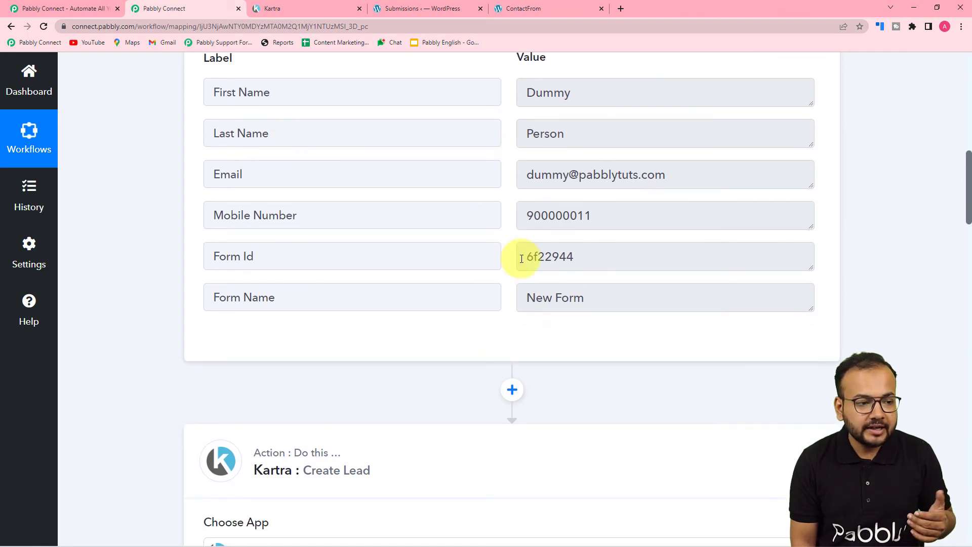
{"action": "left_click", "coordinate": [44, 28]}
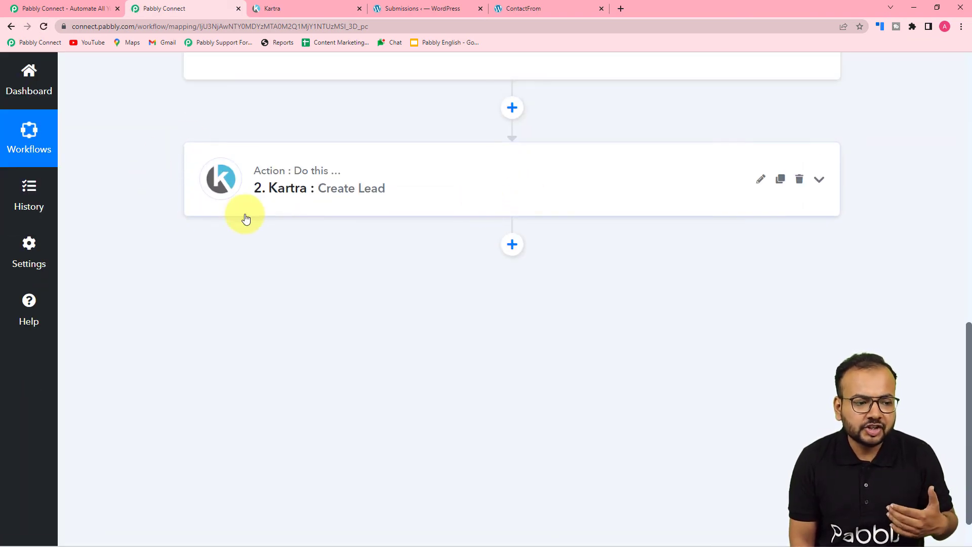
Expand Kartra Create Lead, check the mapped Email, Name and Phone, and send a test request
{"action": "scroll", "coordinate": [347, 206], "scroll_direction": "up", "scroll_amount": 4}
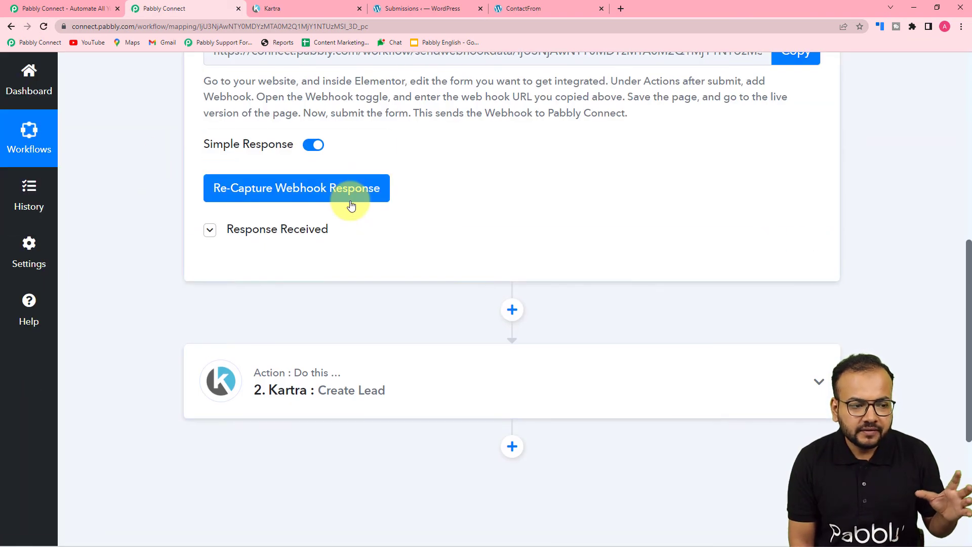
{"action": "scroll", "coordinate": [352, 205], "scroll_direction": "down", "scroll_amount": 3}
{"action": "left_click", "coordinate": [327, 257]}
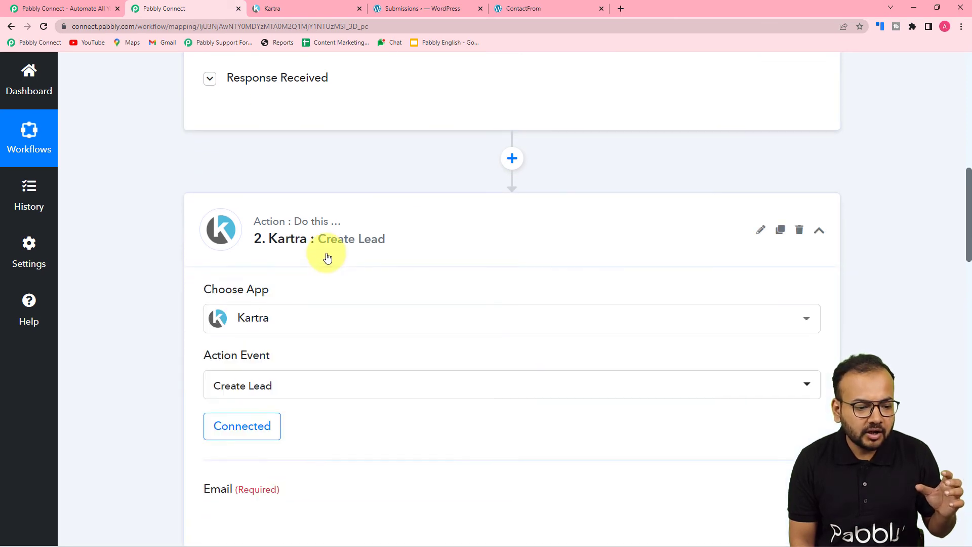
{"action": "scroll", "coordinate": [327, 258], "scroll_direction": "down", "scroll_amount": 3}
{"action": "scroll", "coordinate": [327, 256], "scroll_direction": "down", "scroll_amount": 3}
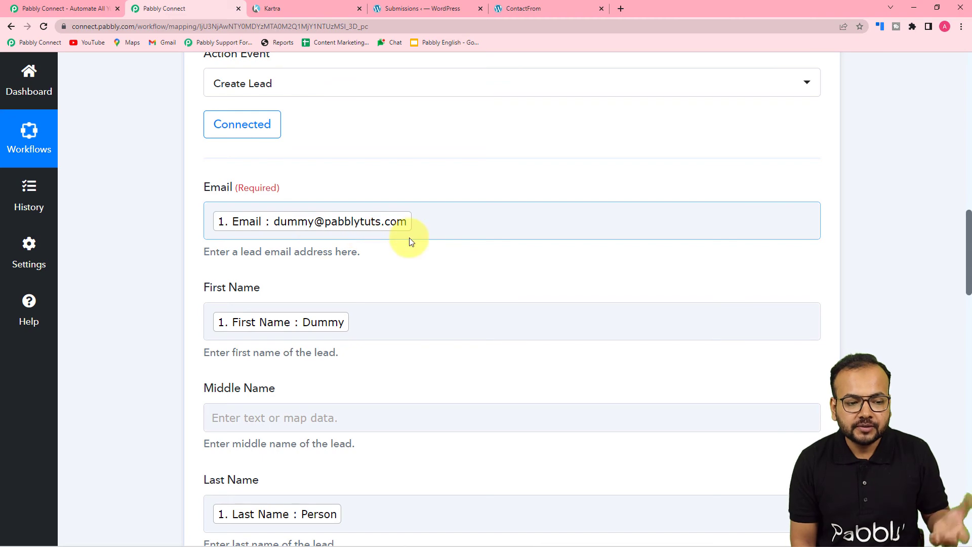
{"action": "scroll", "coordinate": [409, 238], "scroll_direction": "down", "scroll_amount": 5}
{"action": "scroll", "coordinate": [410, 241], "scroll_direction": "down", "scroll_amount": 2}
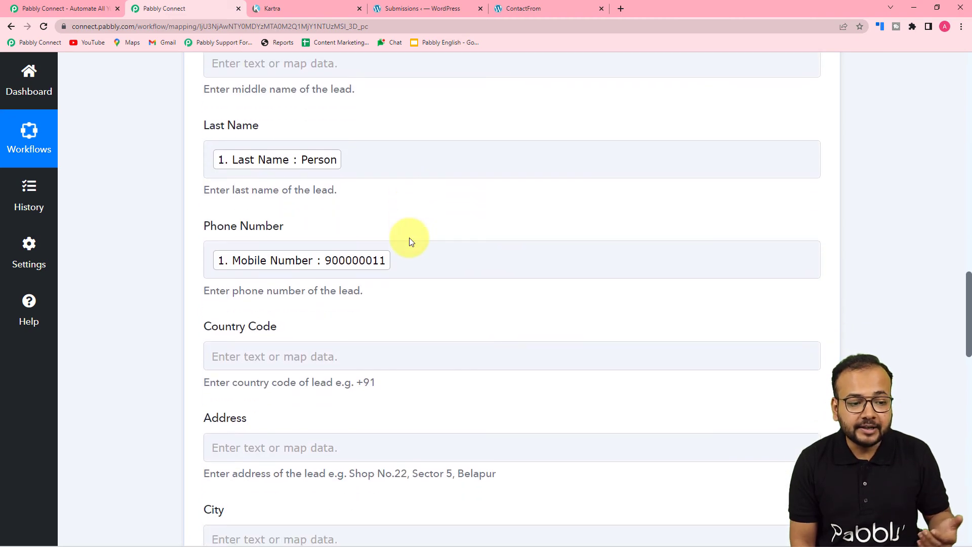
{"action": "scroll", "coordinate": [412, 241], "scroll_direction": "down", "scroll_amount": 3}
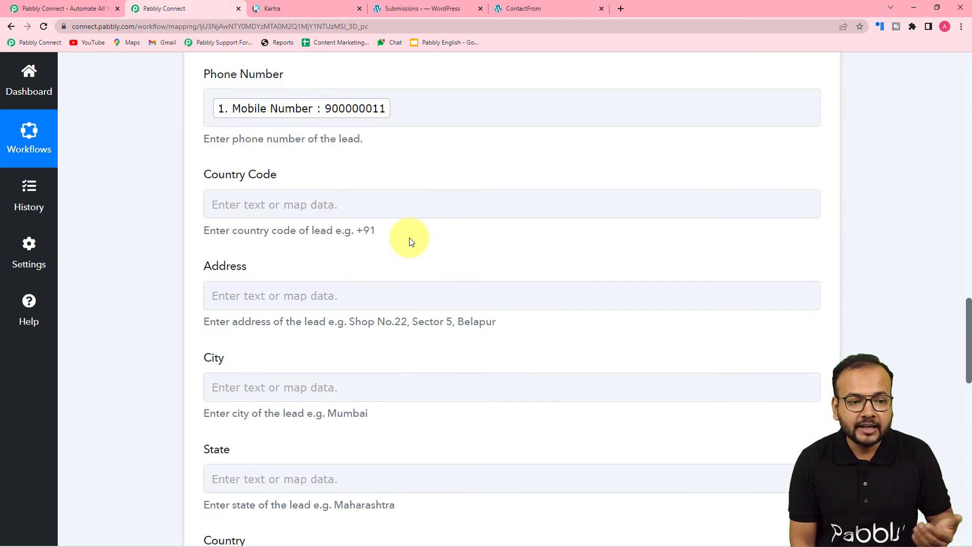
{"action": "scroll", "coordinate": [410, 241], "scroll_direction": "down", "scroll_amount": 14}
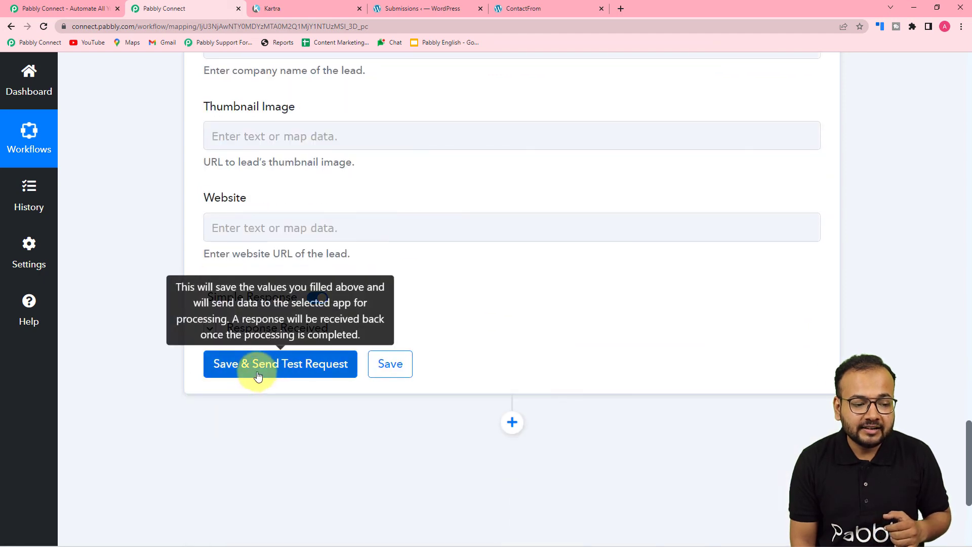
{"action": "left_click", "coordinate": [256, 374]}
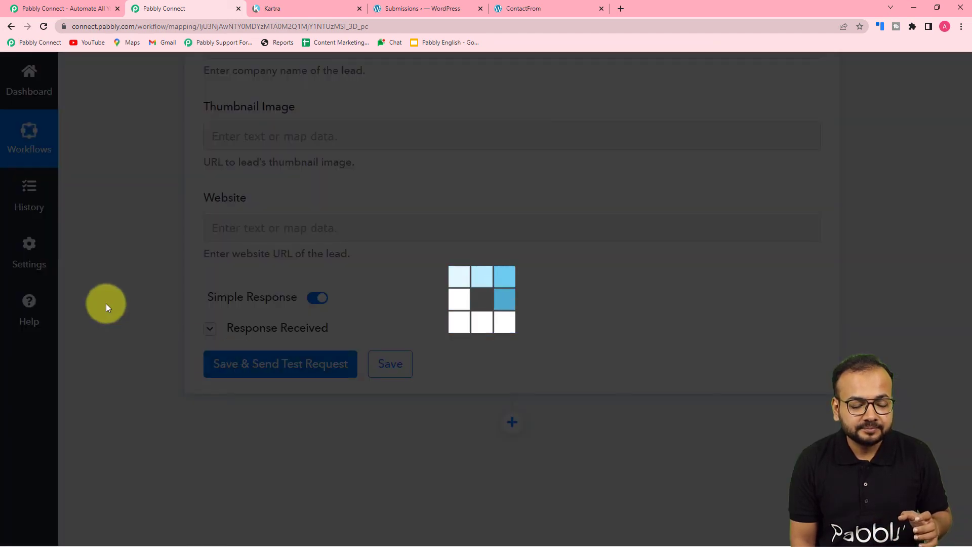
{"action": "scroll", "coordinate": [106, 303], "scroll_direction": "down", "scroll_amount": 2}
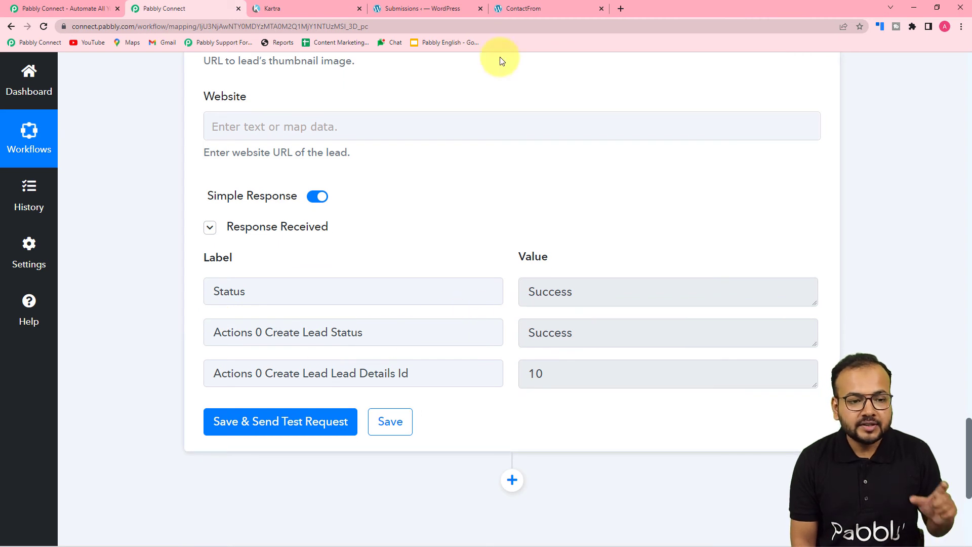
Reload Kartra's Leads page to show the new Pabbly Connect test lead among five contacts
{"action": "left_click", "coordinate": [328, 8]}
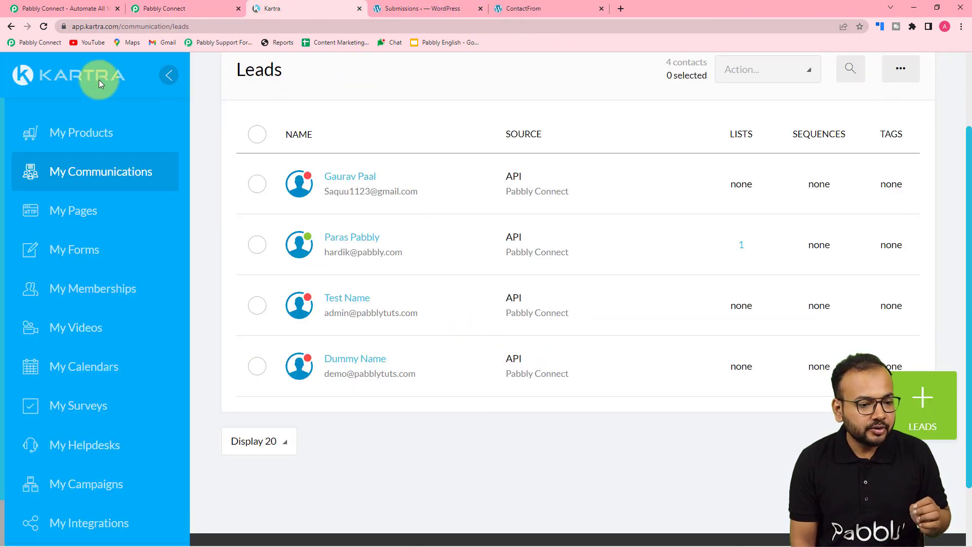
{"action": "left_click", "coordinate": [42, 28]}
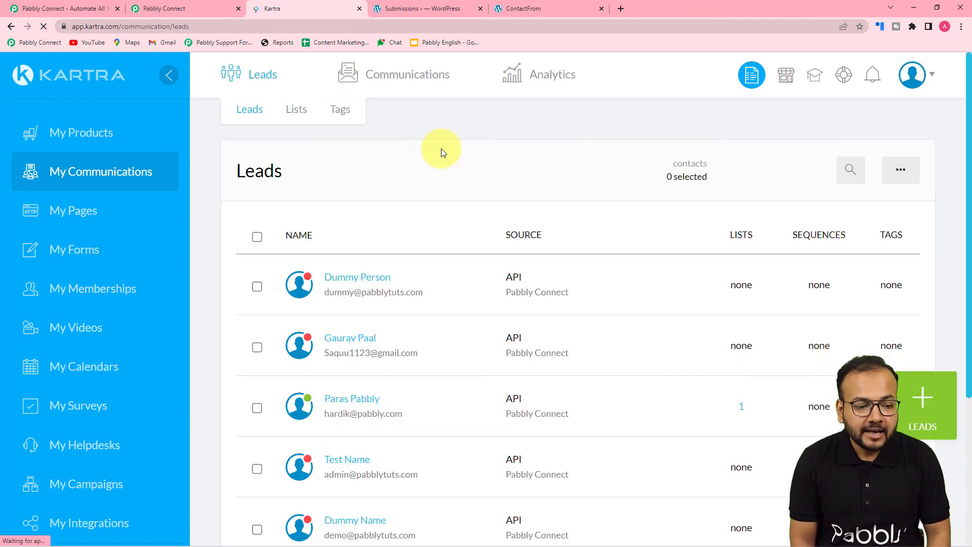
{"action": "scroll", "coordinate": [440, 148], "scroll_direction": "down", "scroll_amount": 5}
{"action": "scroll", "coordinate": [429, 158], "scroll_direction": "up", "scroll_amount": 3}
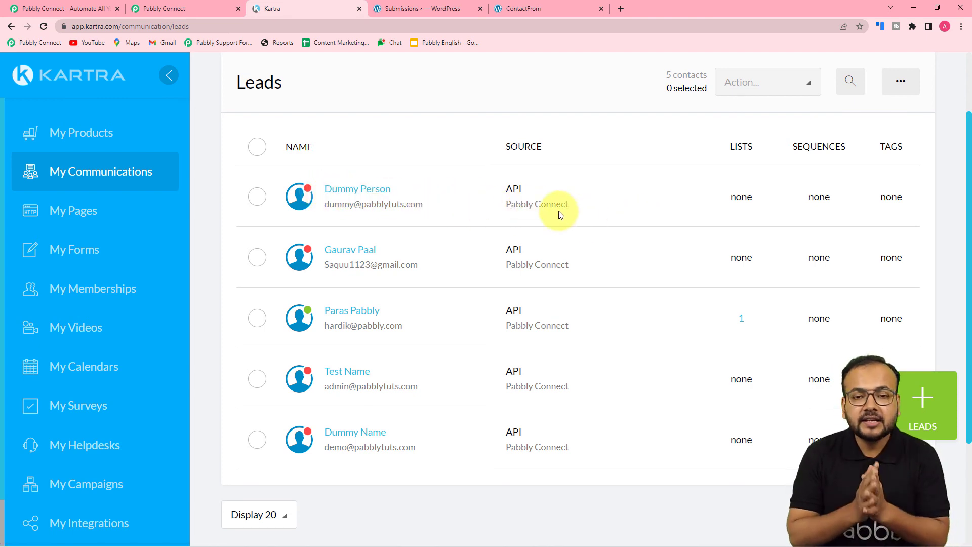
Collapse the Kartra Create Lead action and the Elementor trigger, rechecking Kartra's leads in between
{"action": "left_click", "coordinate": [170, 9]}
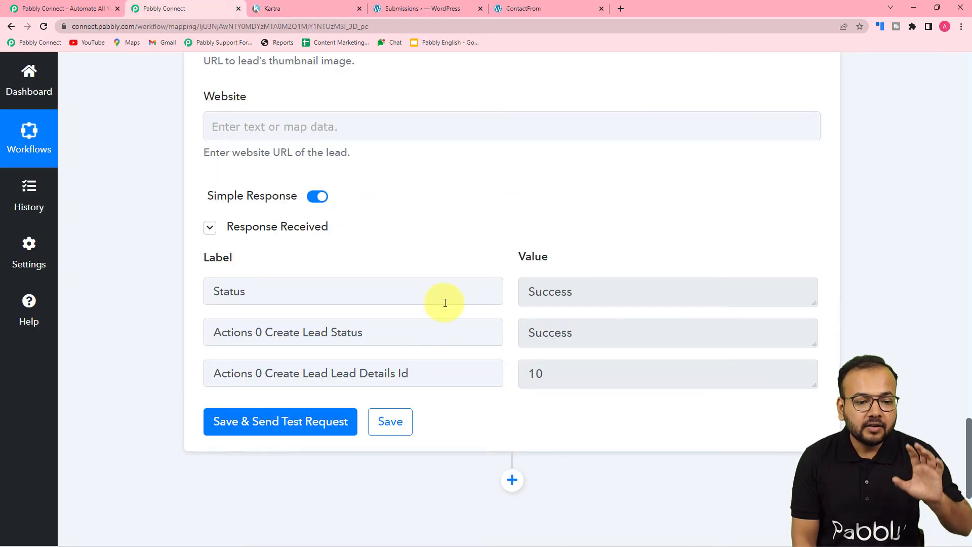
{"action": "scroll", "coordinate": [445, 300], "scroll_direction": "up", "scroll_amount": 4}
{"action": "scroll", "coordinate": [445, 303], "scroll_direction": "up", "scroll_amount": 12}
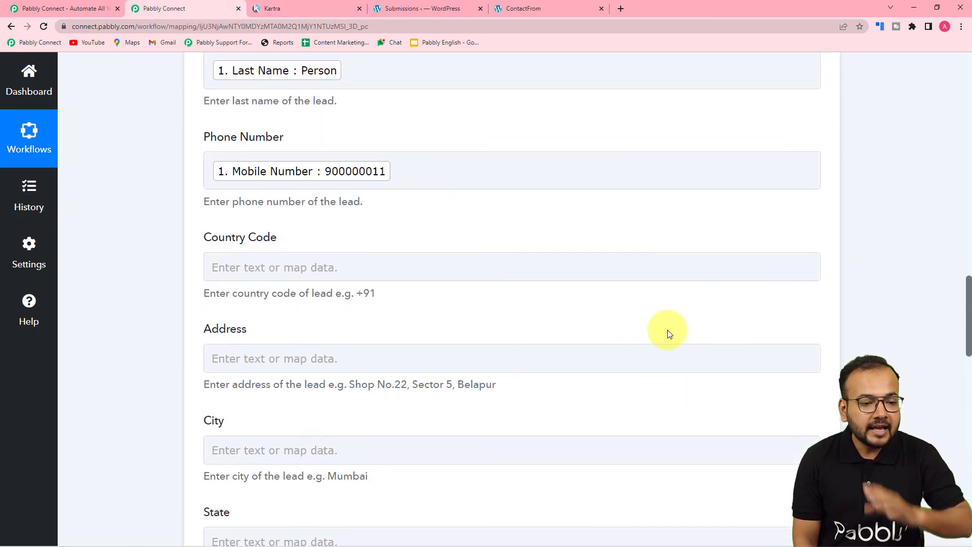
{"action": "scroll", "coordinate": [812, 299], "scroll_direction": "up", "scroll_amount": 6}
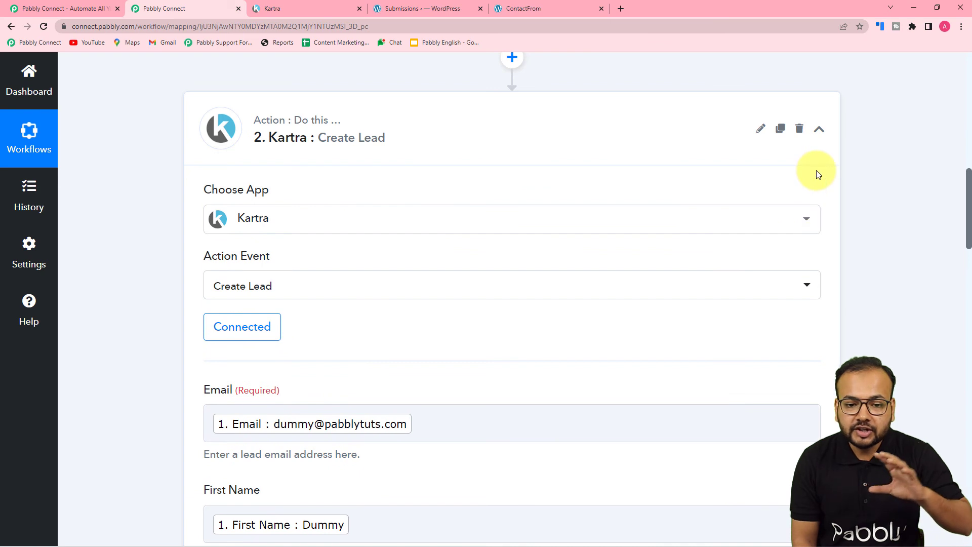
{"action": "left_click", "coordinate": [819, 130]}
{"action": "scroll", "coordinate": [725, 319], "scroll_direction": "up", "scroll_amount": 5}
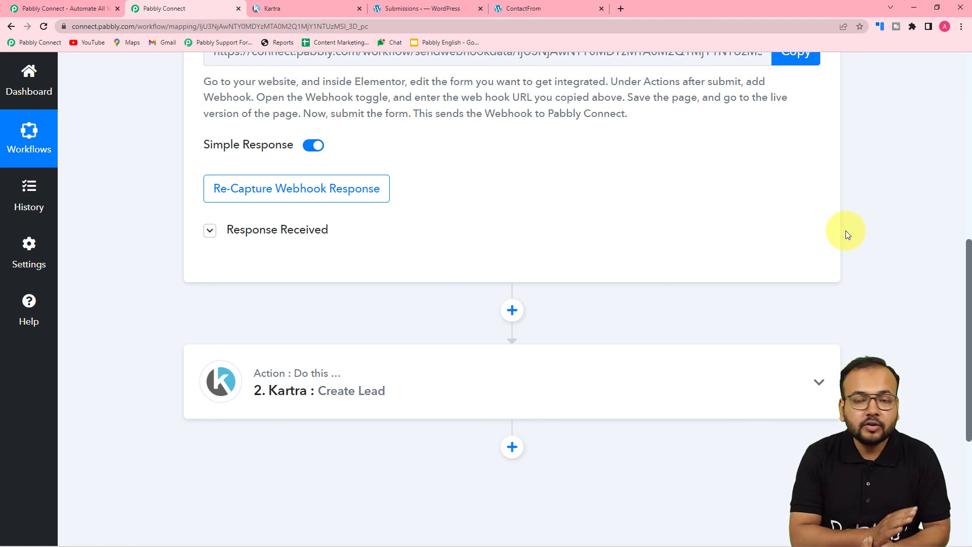
{"action": "scroll", "coordinate": [845, 229], "scroll_direction": "up", "scroll_amount": 9}
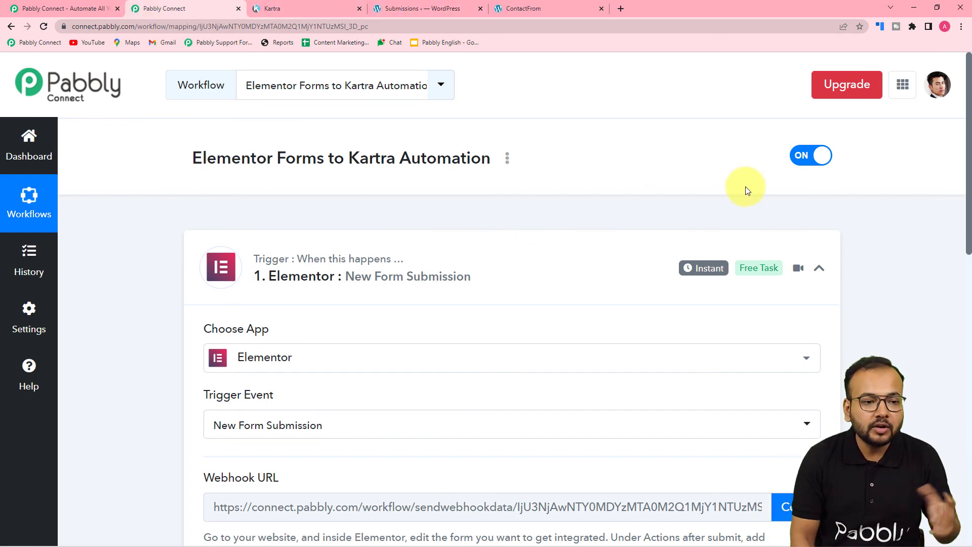
{"action": "left_click", "coordinate": [334, 8]}
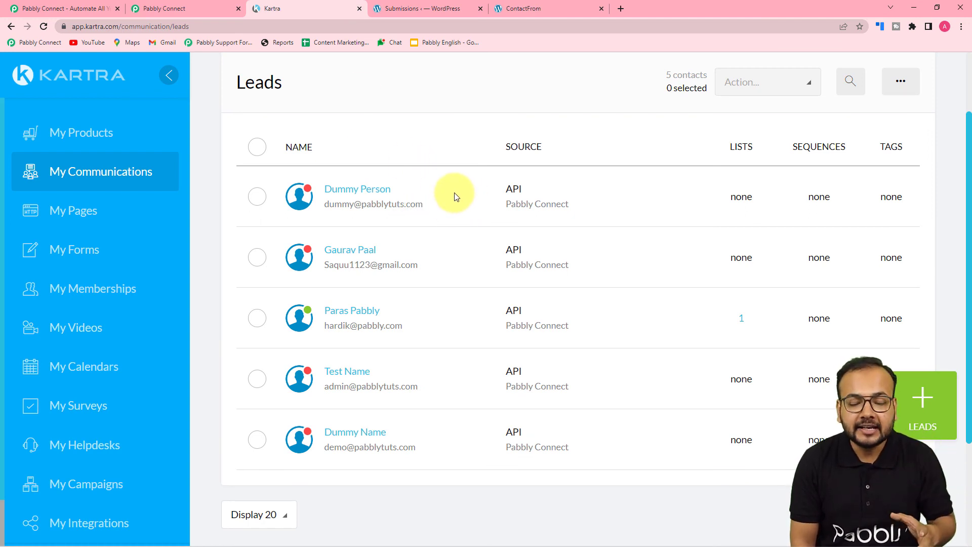
{"action": "left_click", "coordinate": [167, 9]}
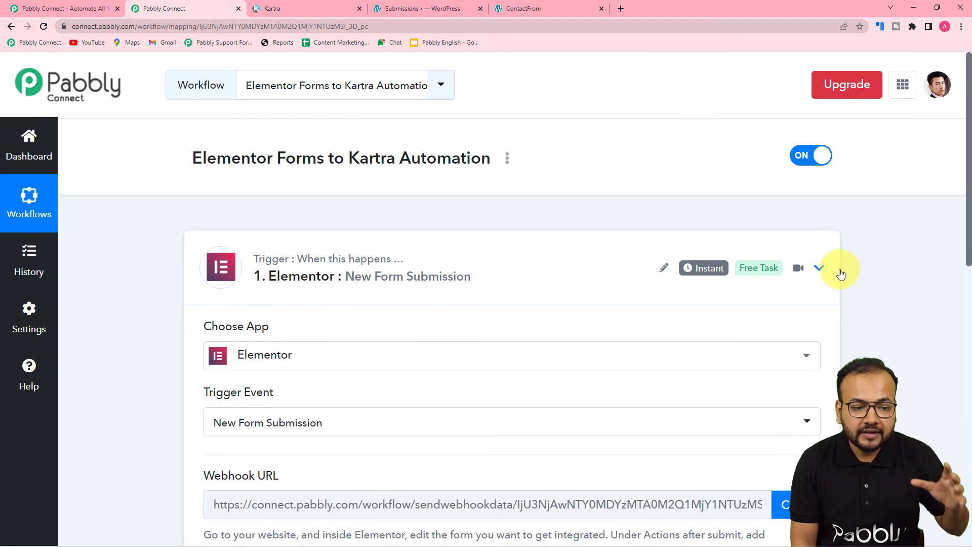
{"action": "left_click", "coordinate": [820, 268]}
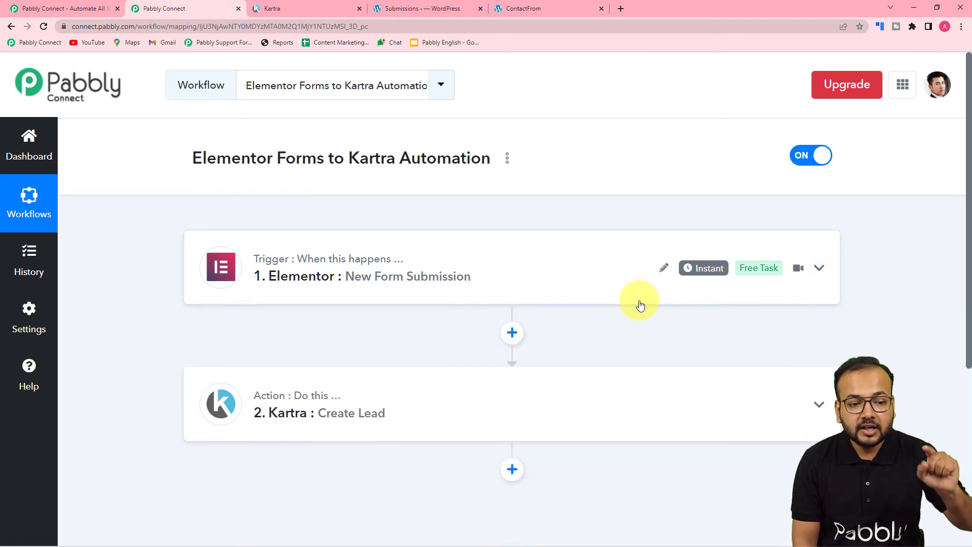